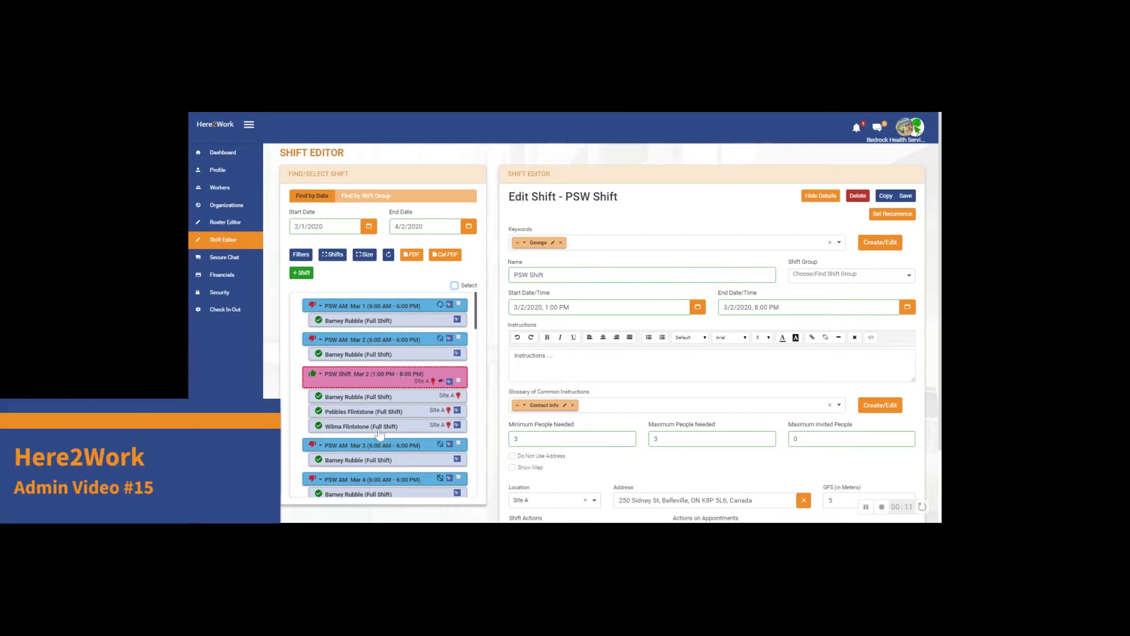
Select all listed shifts for bulk editing except the Mar 2 PSW Shift, with the Mar 1 PSW AM shift open in the editor
scroll(389, 442, down, 5)
scroll(406, 424, up, 5)
click(424, 304)
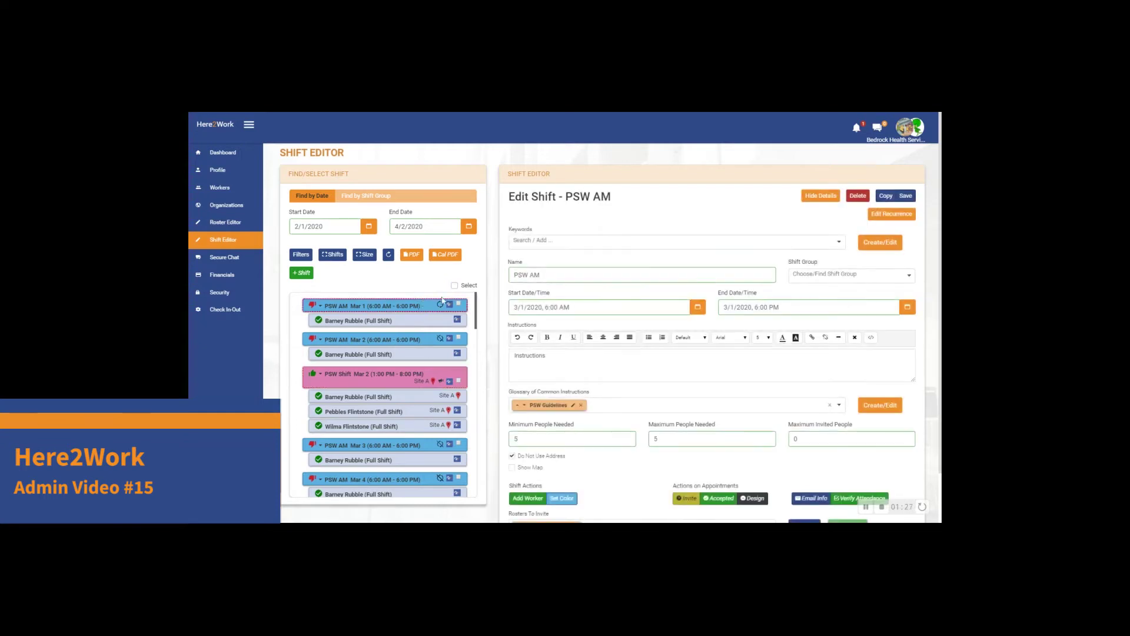
click(455, 285)
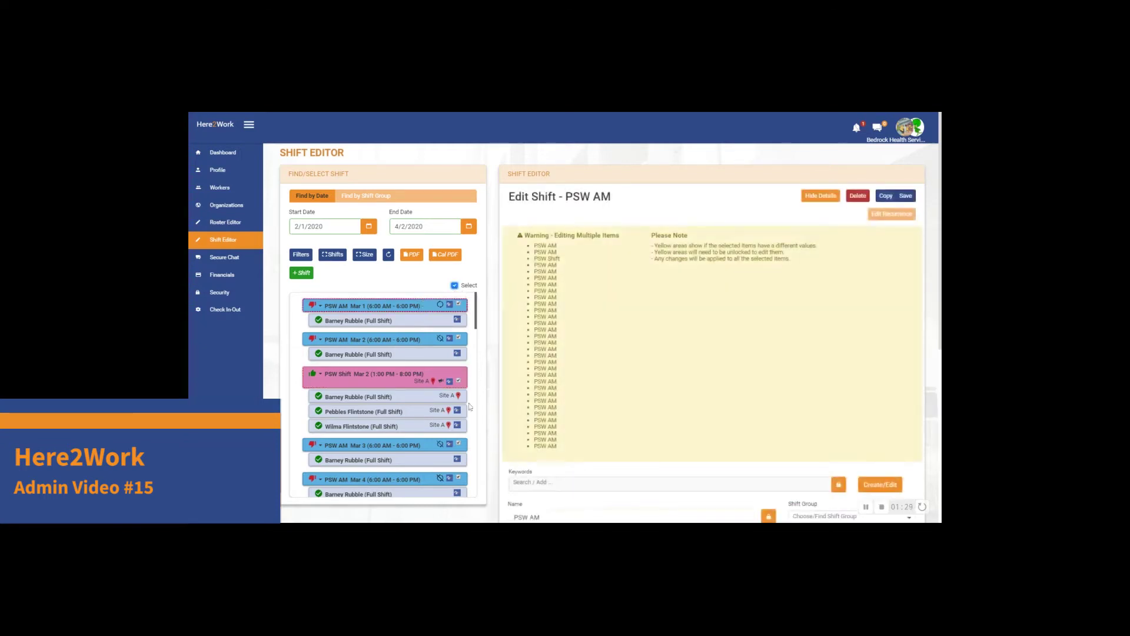
click(434, 386)
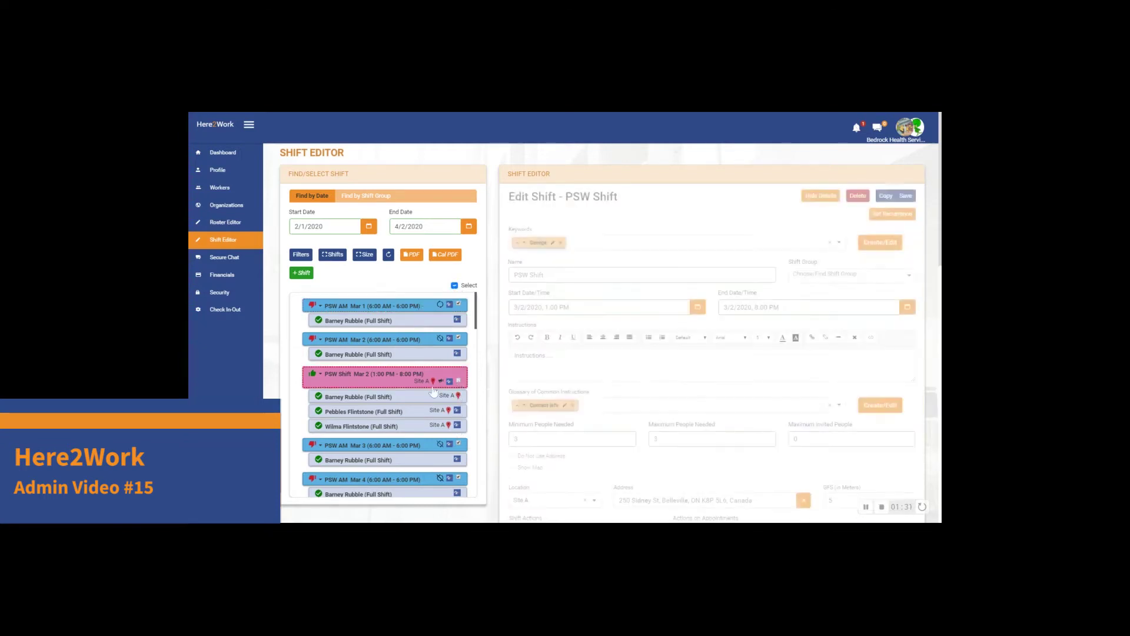
click(398, 310)
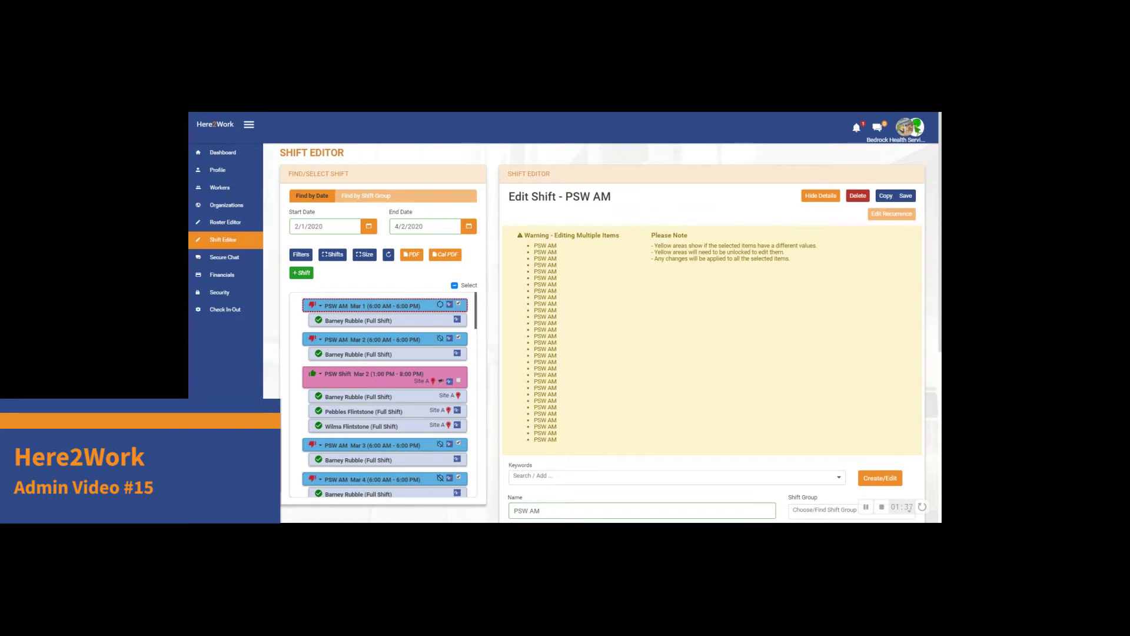
Change the status of all appointments on the selected PSW AM shifts to Design
scroll(636, 358, down, 5)
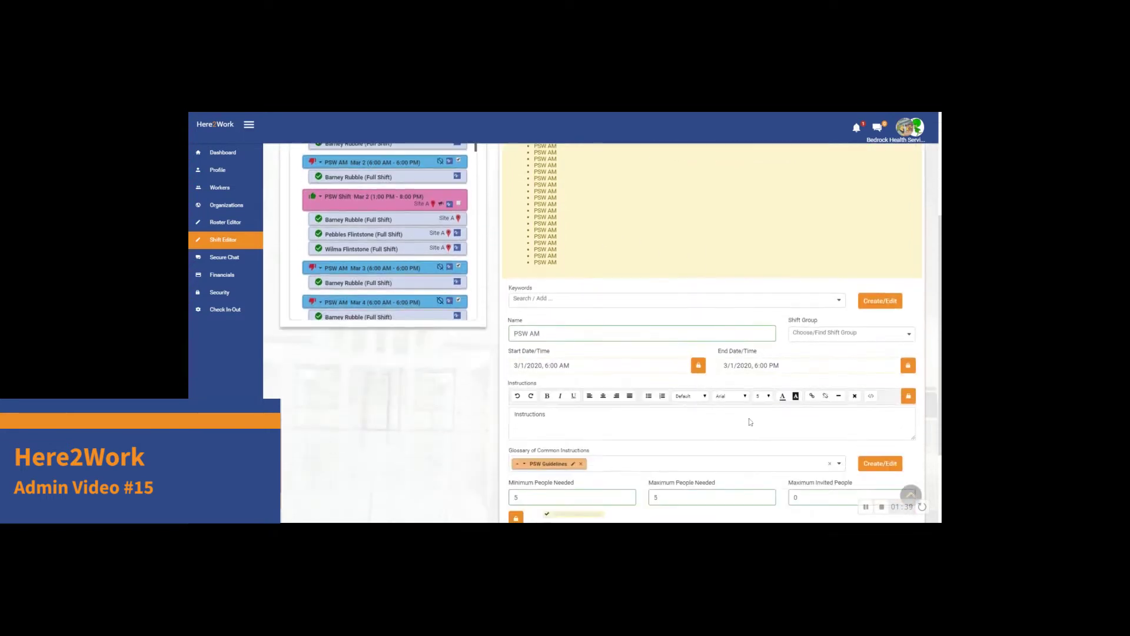
scroll(751, 423, down, 1)
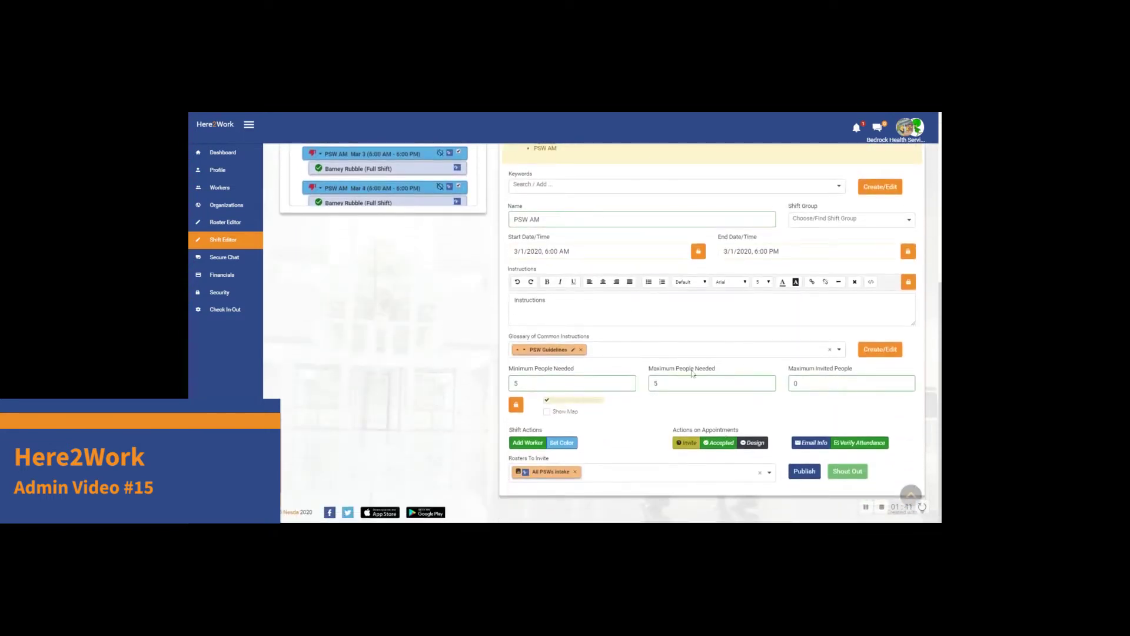
click(753, 444)
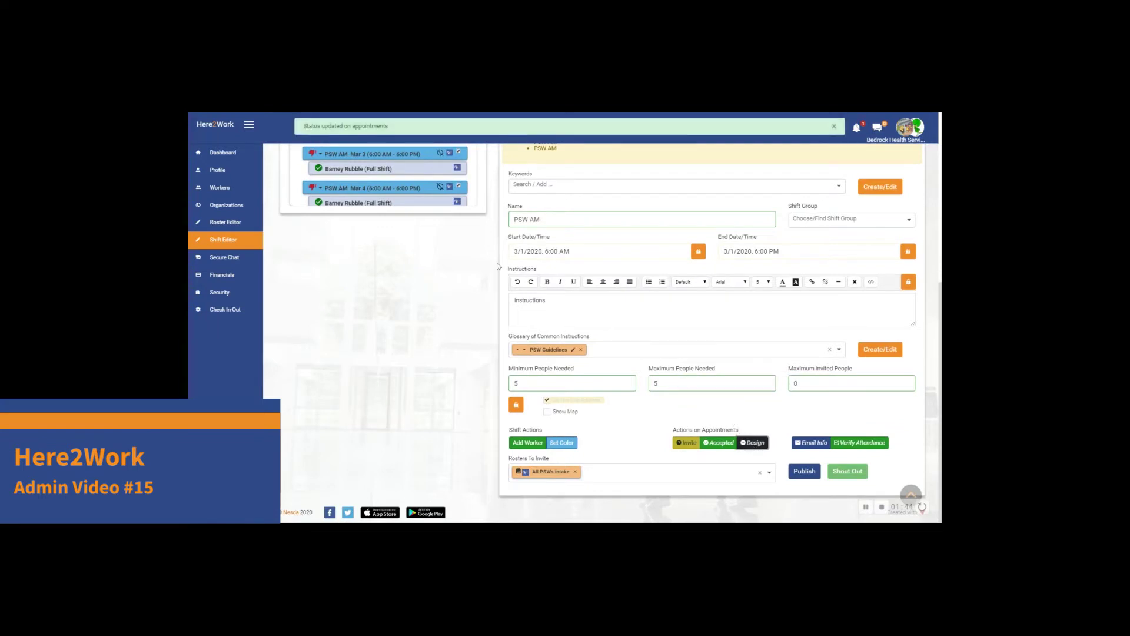
Delete the selected PSW AM shifts of Mar 1 to Mar 31, 2020 together with their appointments
scroll(379, 214, up, 1)
scroll(379, 213, up, 5)
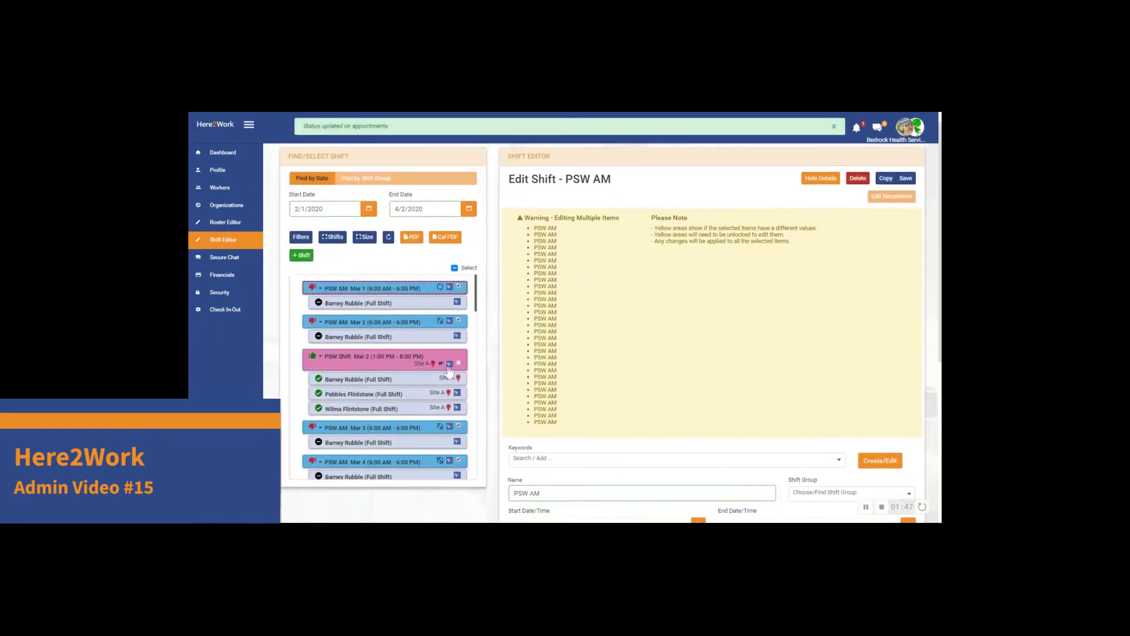
scroll(424, 405, down, 5)
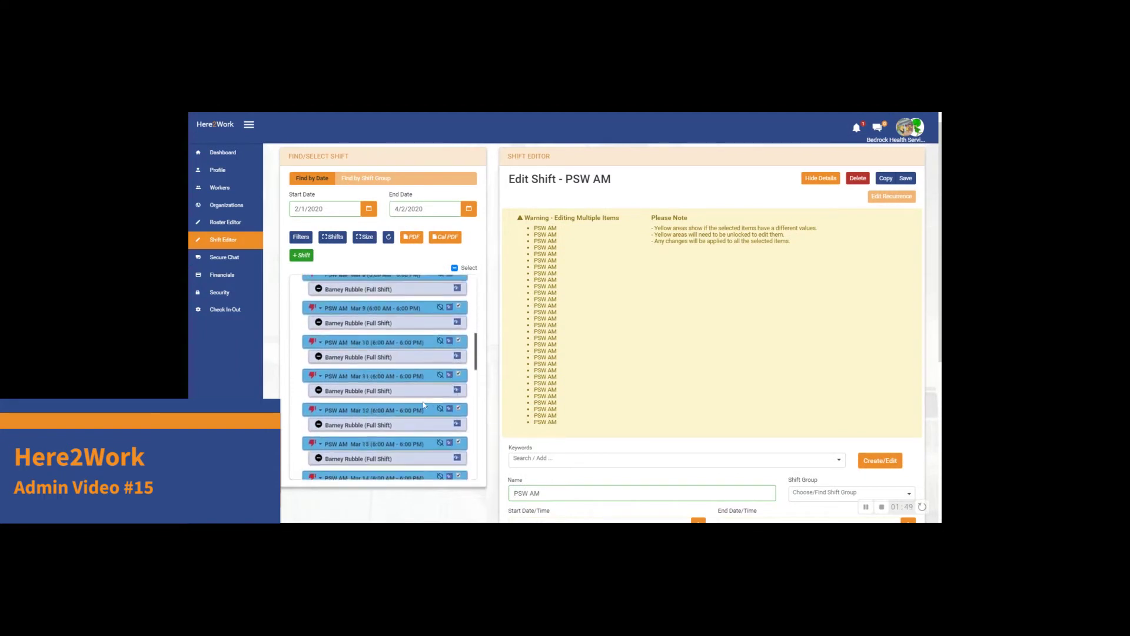
scroll(424, 405, up, 5)
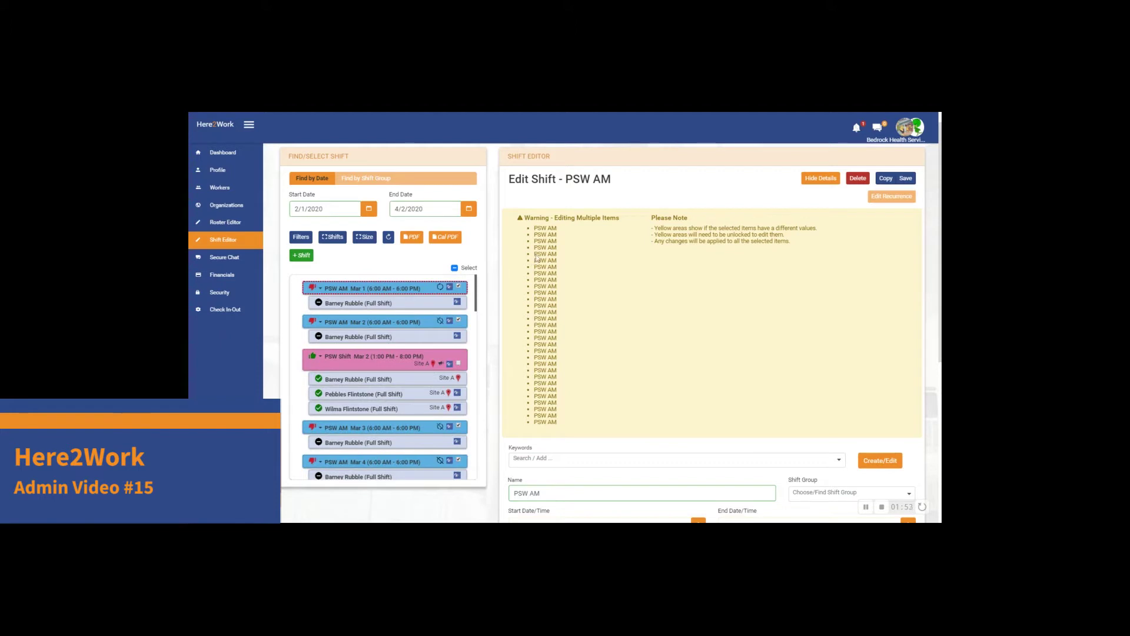
click(858, 179)
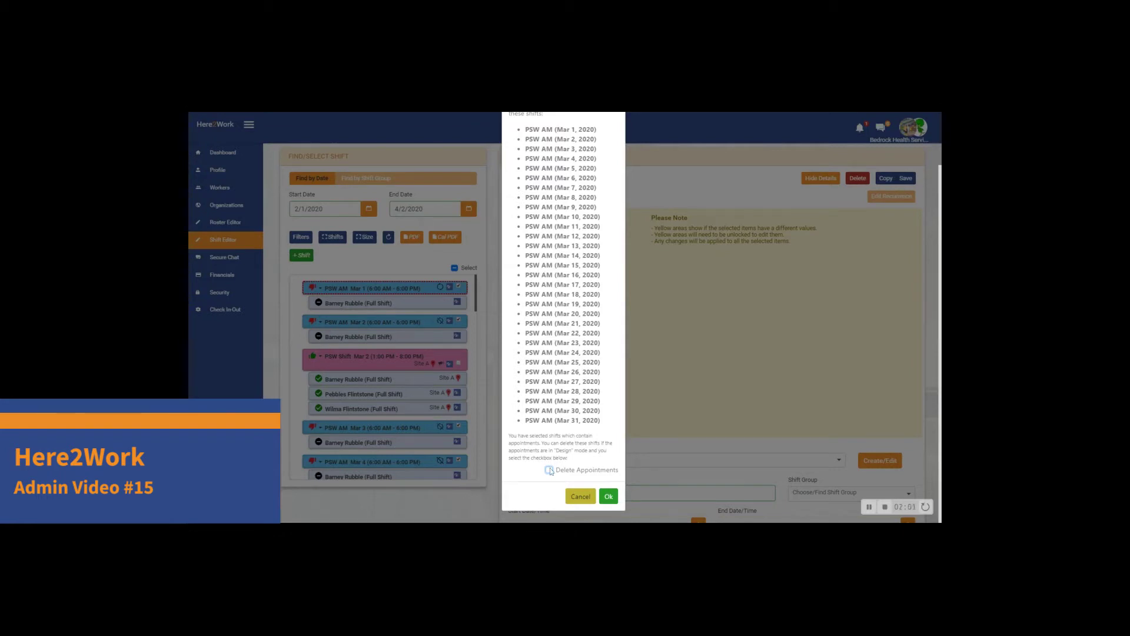
click(549, 471)
click(609, 496)
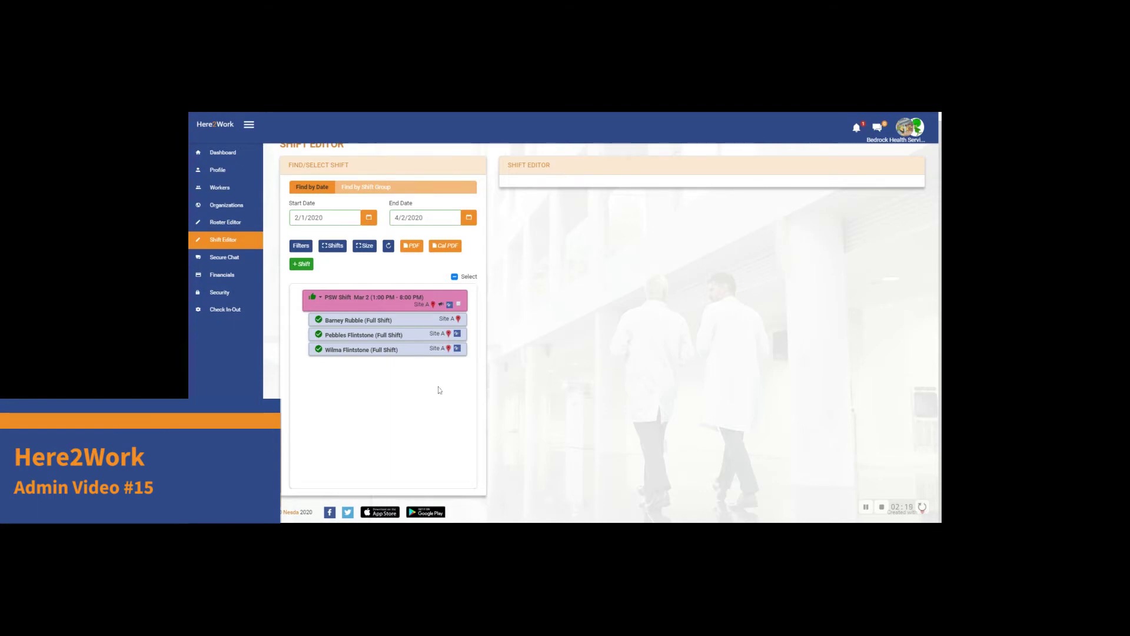
Create a new shift and name it PSW Recurring
click(303, 264)
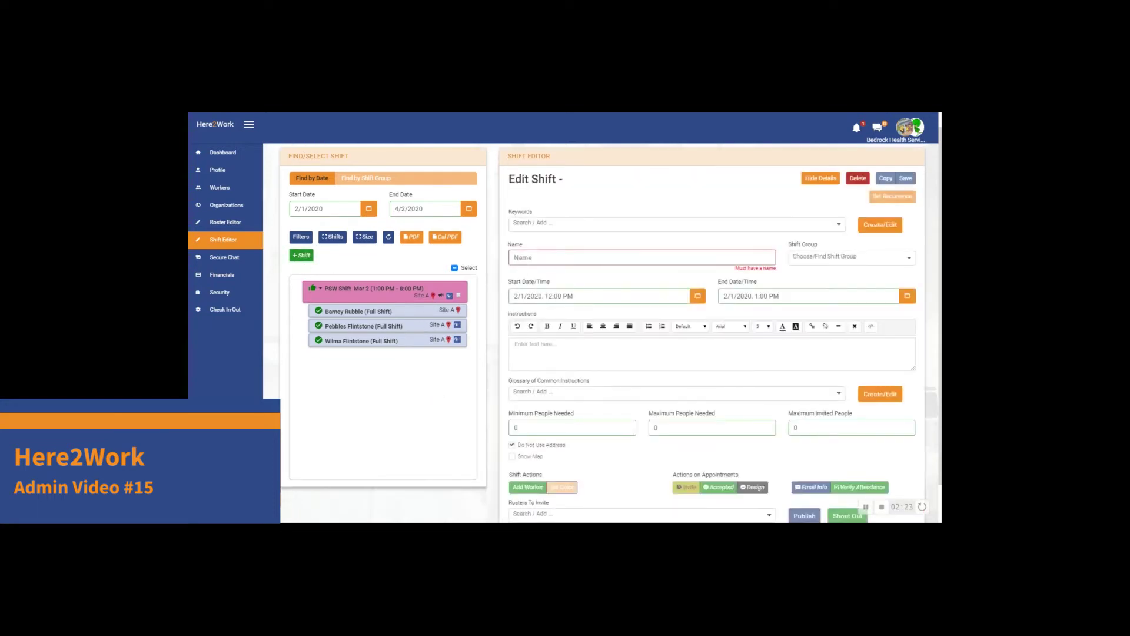
text(PSW REc)
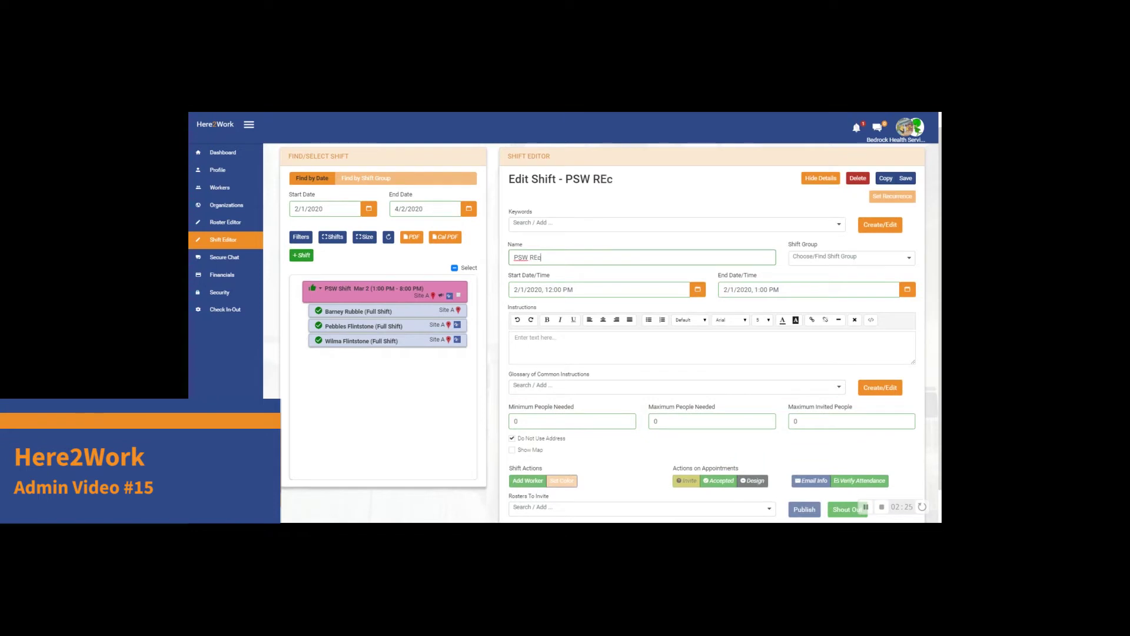
text(urring)
key(BackSpace)
text(e)
Set the new shift's start to 4/1/2020, 12:00 PM
click(698, 289)
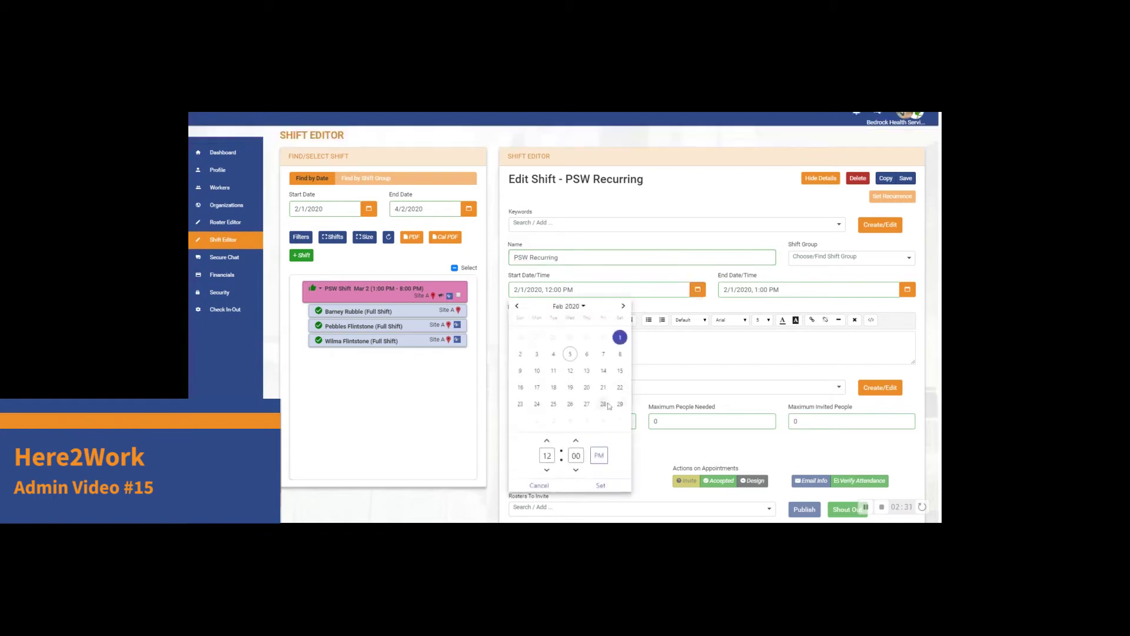
click(624, 307)
click(624, 307)
click(570, 338)
click(601, 486)
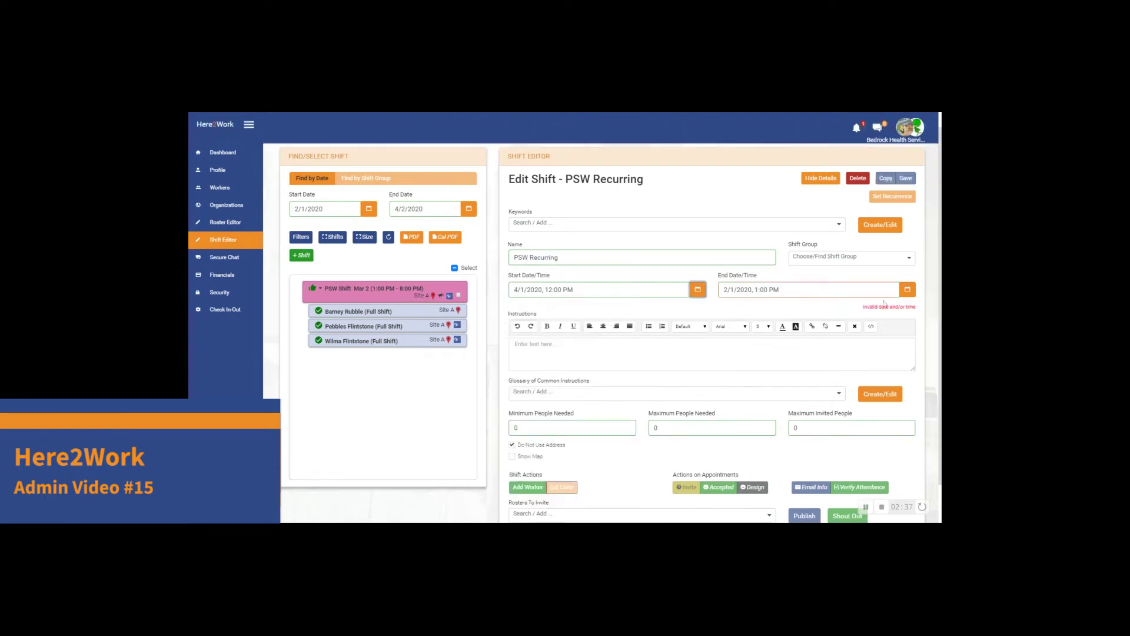
Set the new shift's end to 4/2/2020, 12:00 AM
click(906, 290)
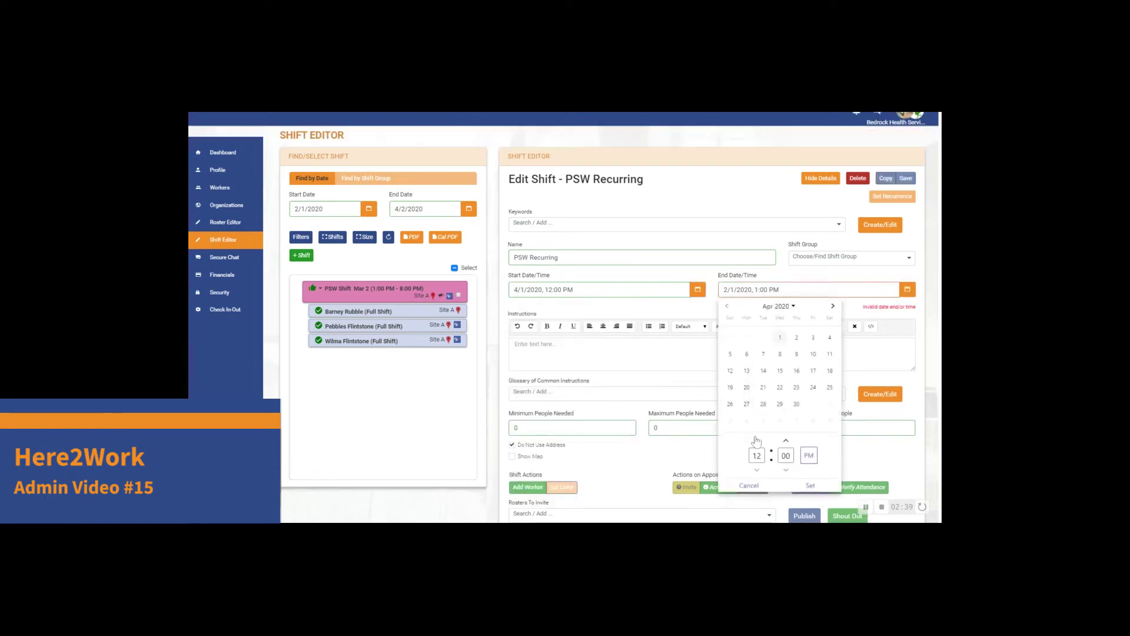
click(780, 340)
click(757, 441)
click(757, 441)
click(758, 442)
click(757, 441)
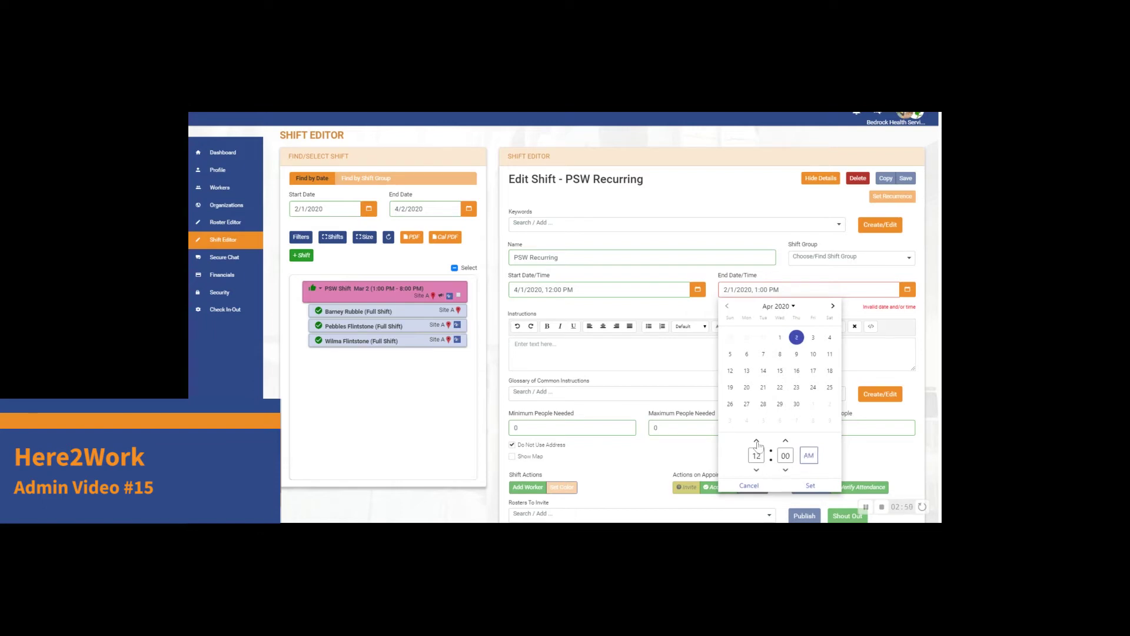
click(816, 487)
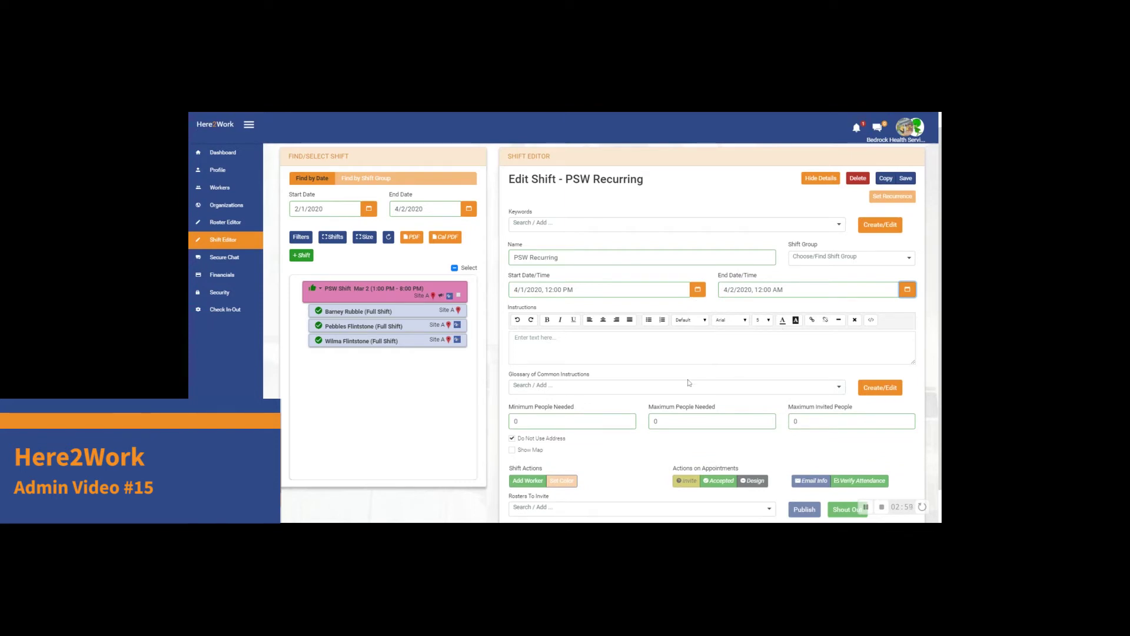
Set the minimum and maximum people needed to 3 and save the PSW Recurring shift
double_click(655, 421)
text(33)
click(906, 179)
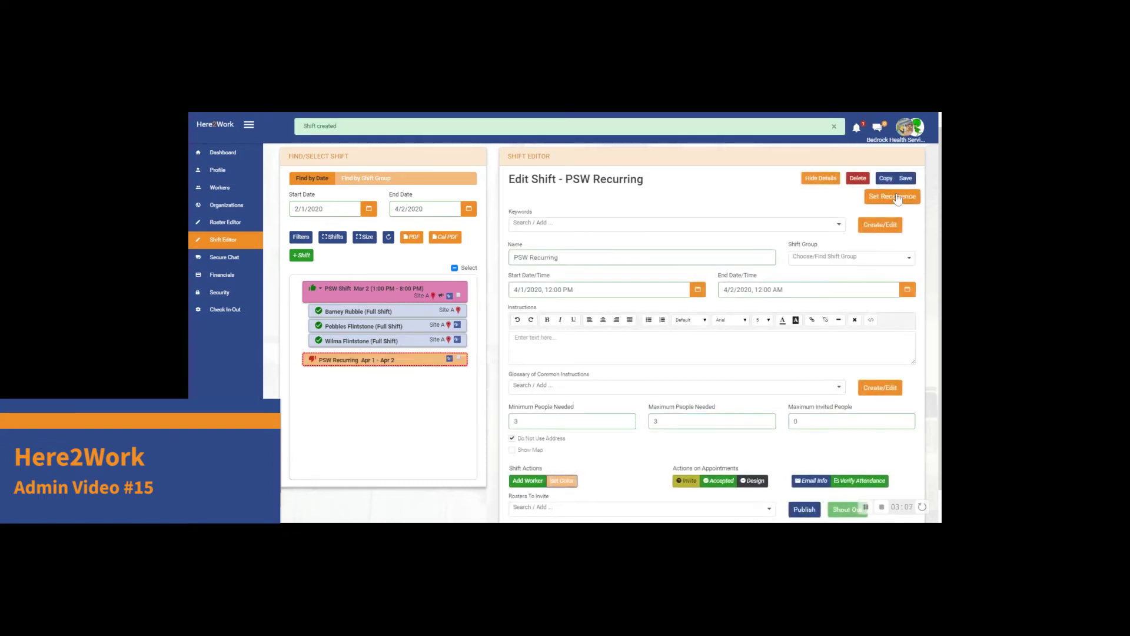
click(897, 198)
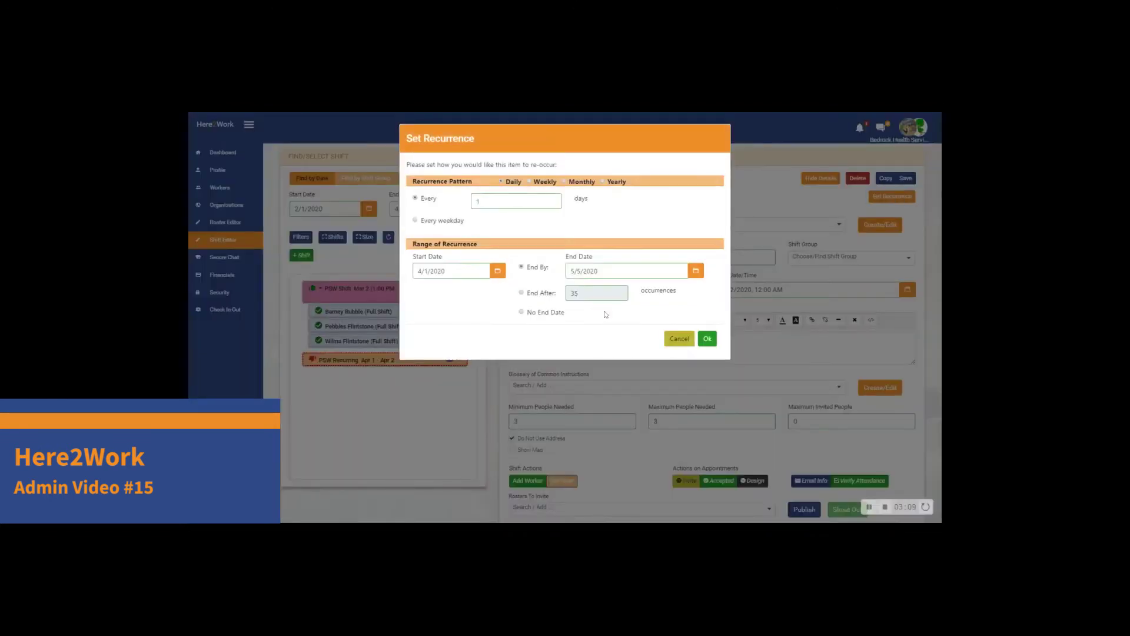
click(678, 339)
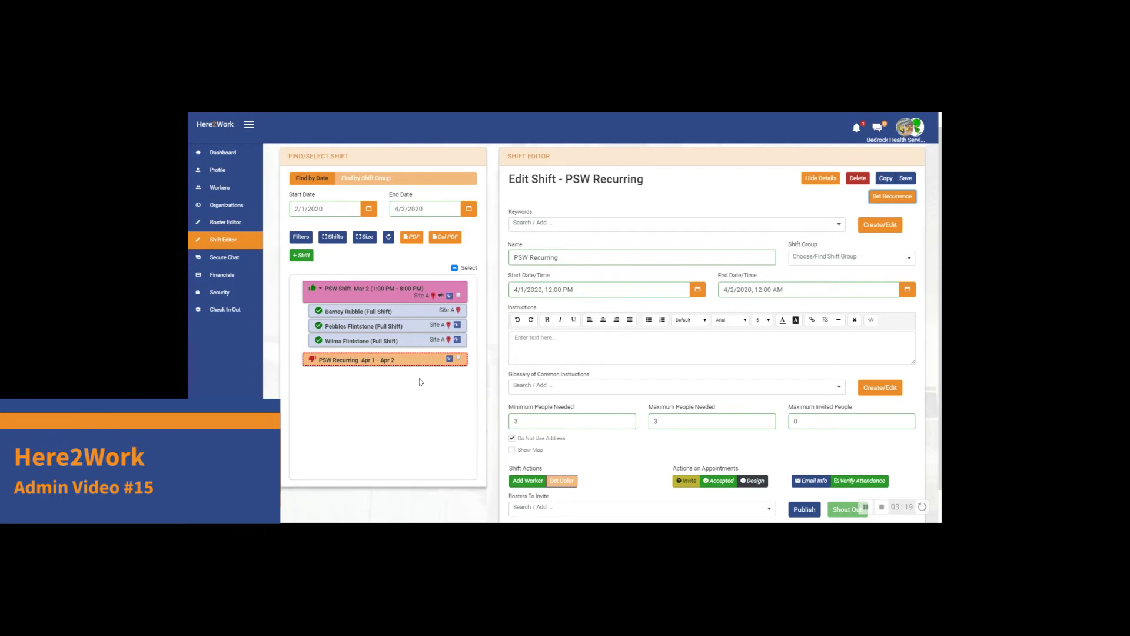
scroll(592, 463, down, 1)
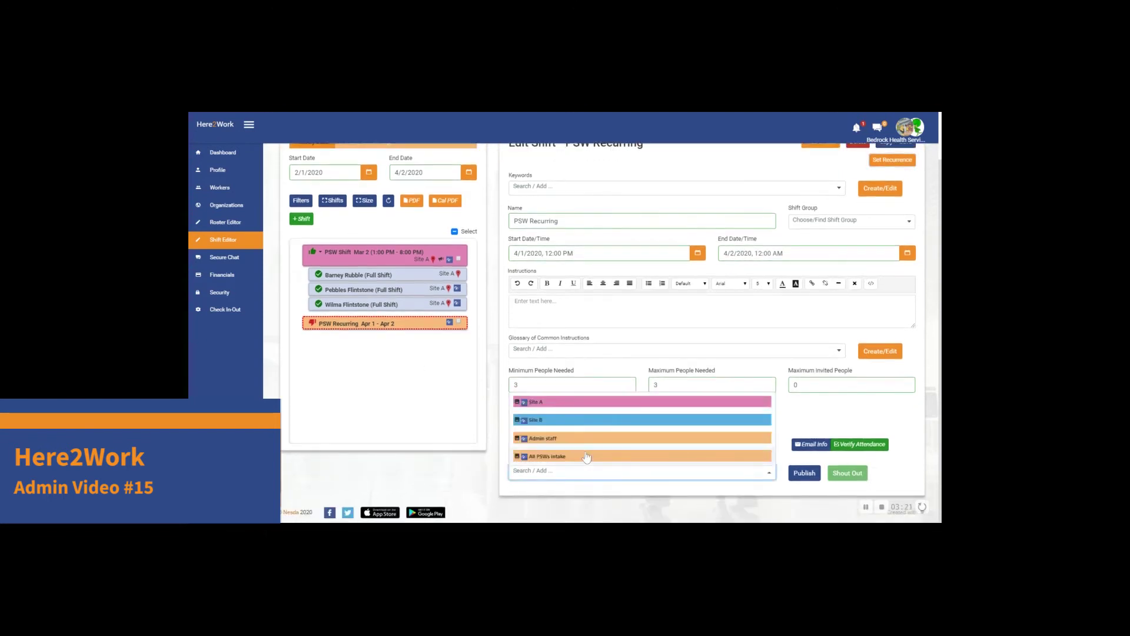
click(470, 464)
Add the worker listed first on the Mar 2 PSW Shift to the PSW Recurring shift and mark the appointment as Accepted
click(526, 445)
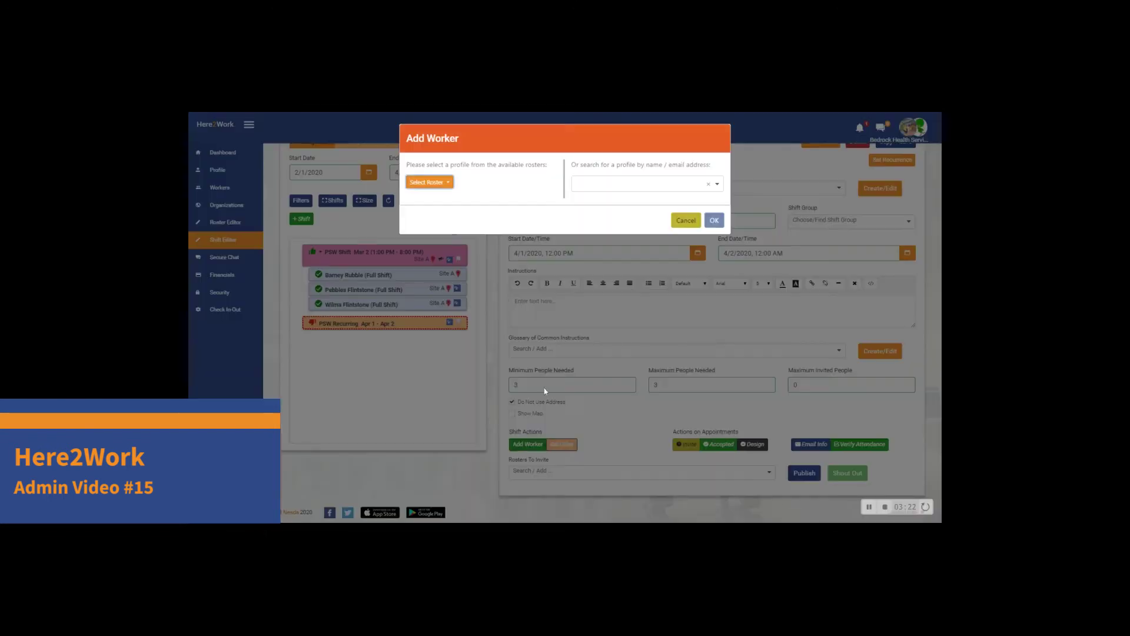
click(594, 190)
text(bar)
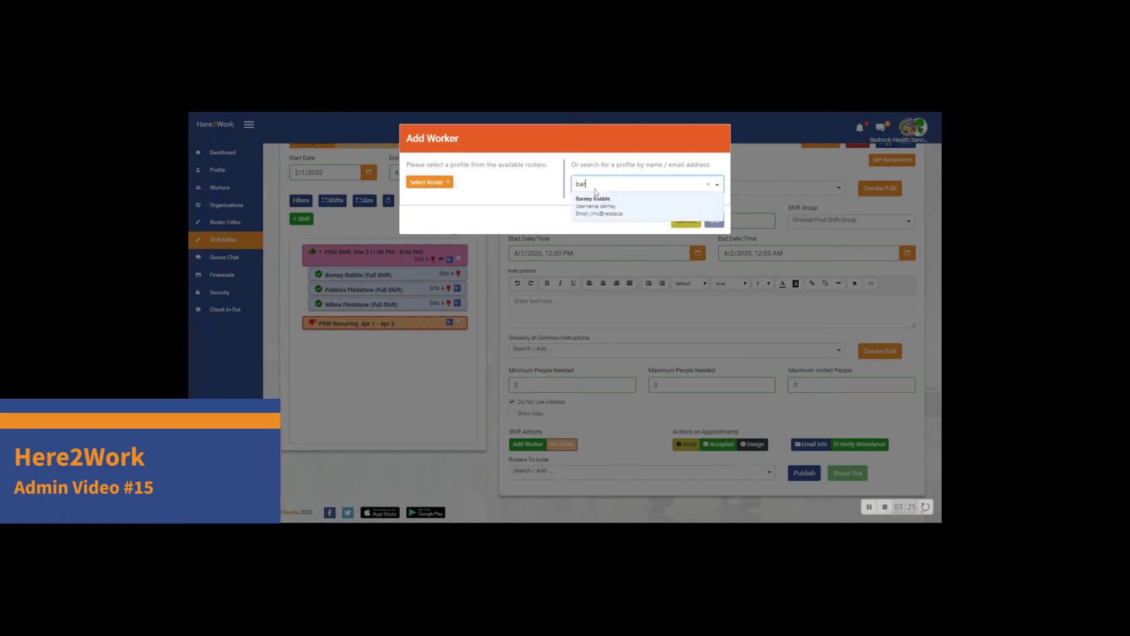
click(618, 203)
click(714, 233)
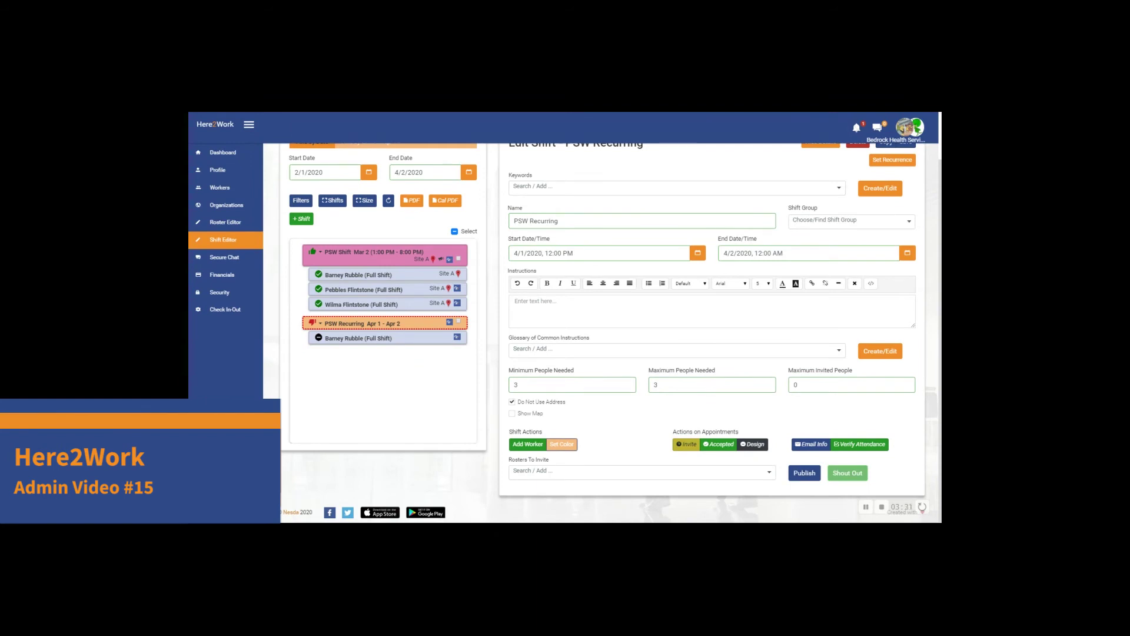
click(379, 341)
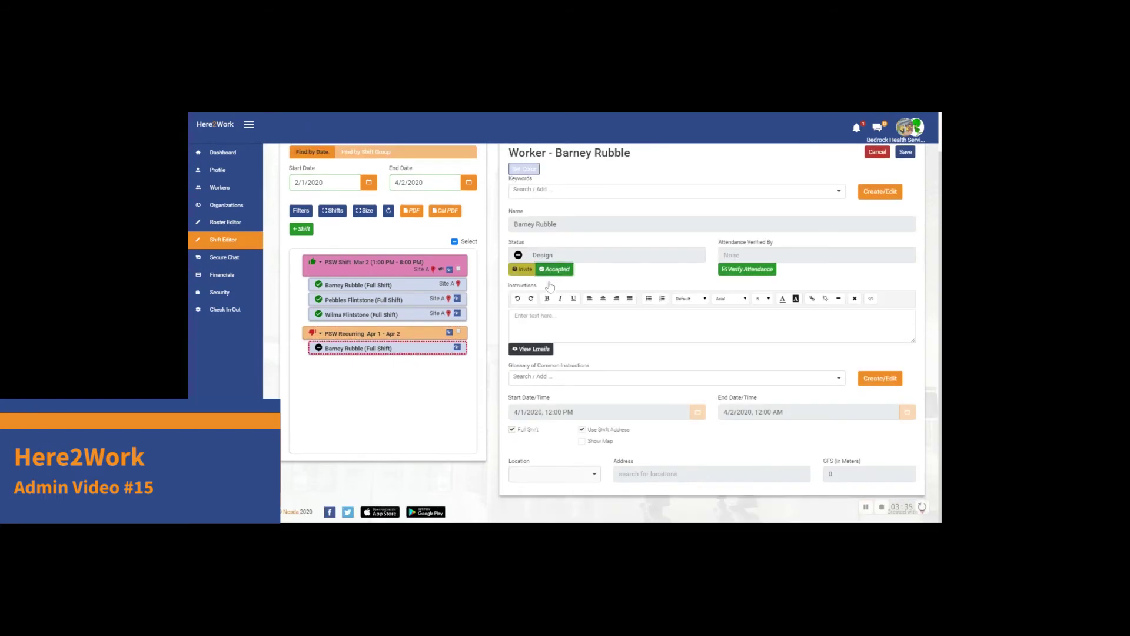
click(554, 271)
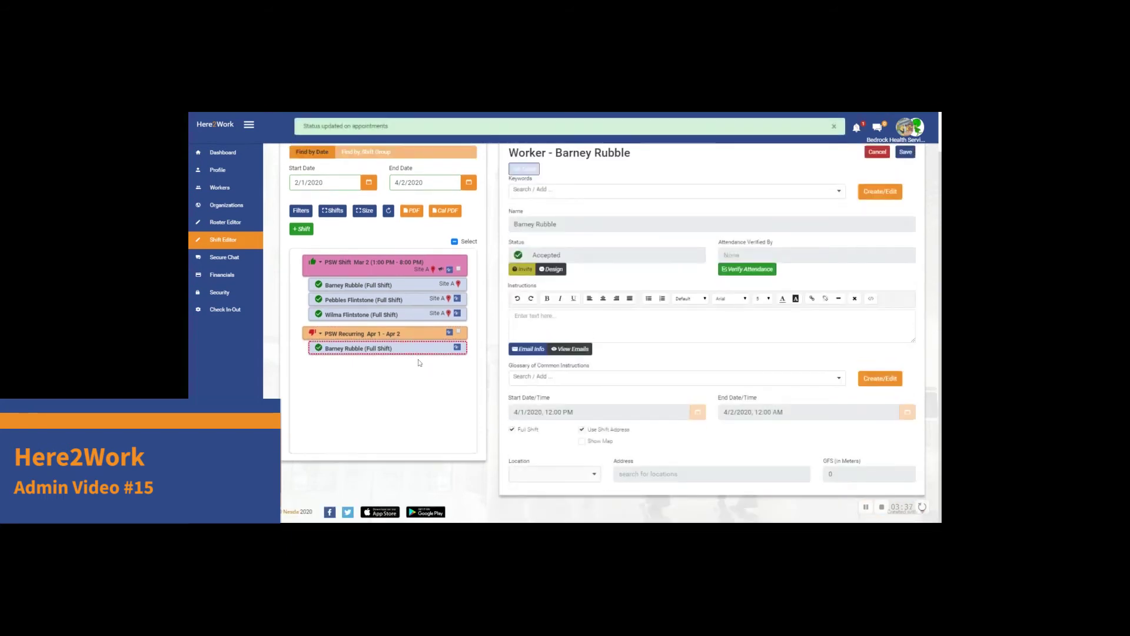
Set the PSW Recurring shift to recur daily, every 1 day, from 4/1/2020 and end by 4/30/2020
click(395, 335)
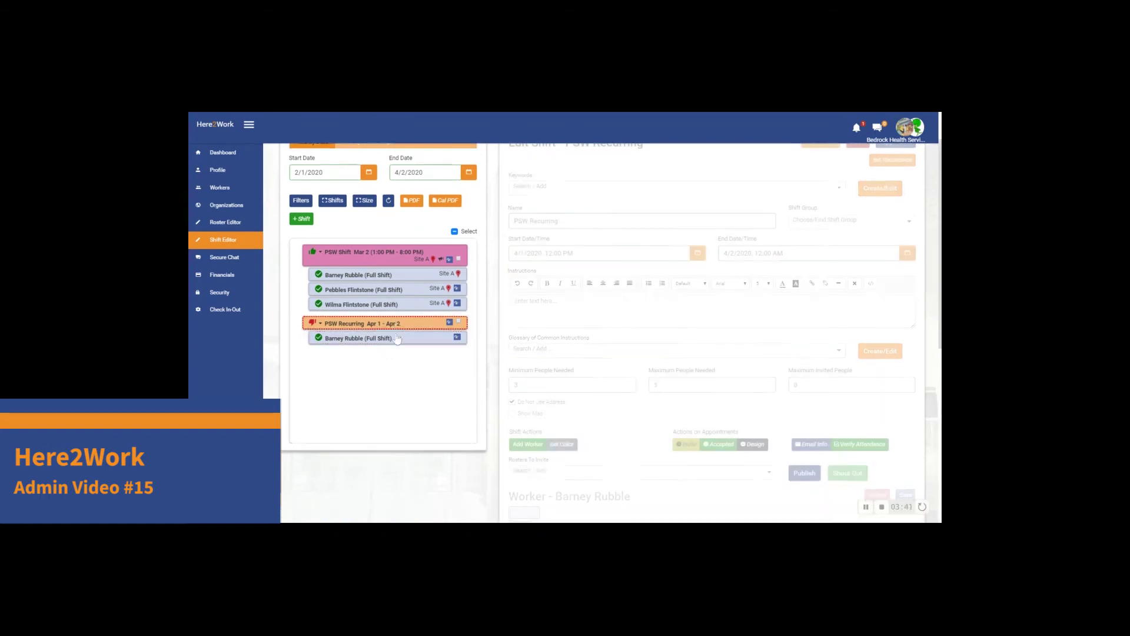
scroll(585, 341, up, 1)
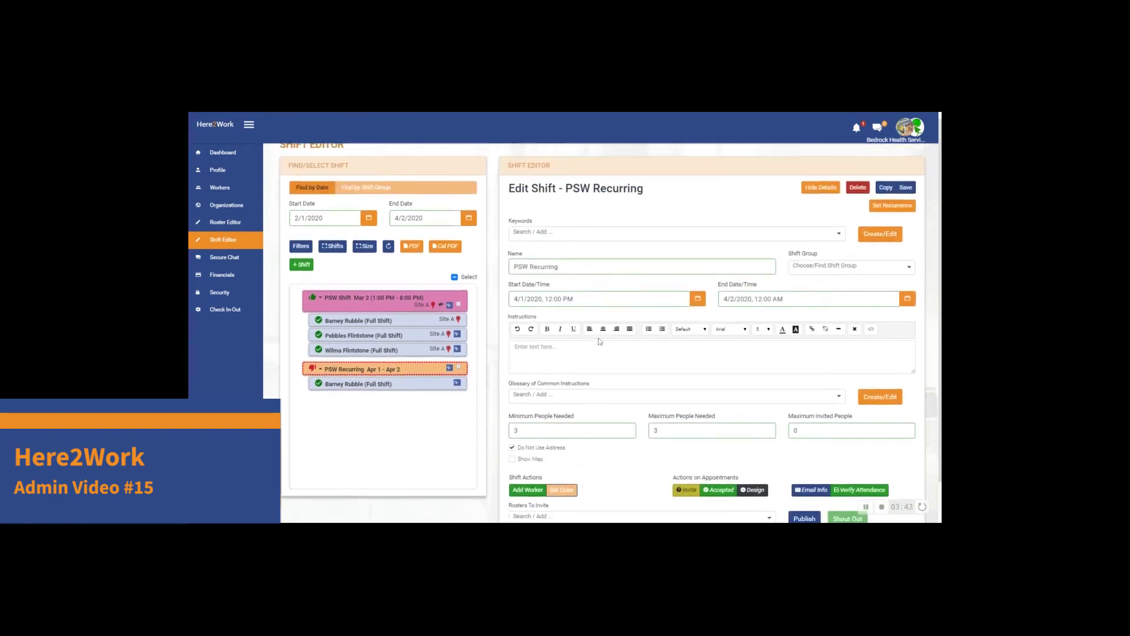
click(906, 207)
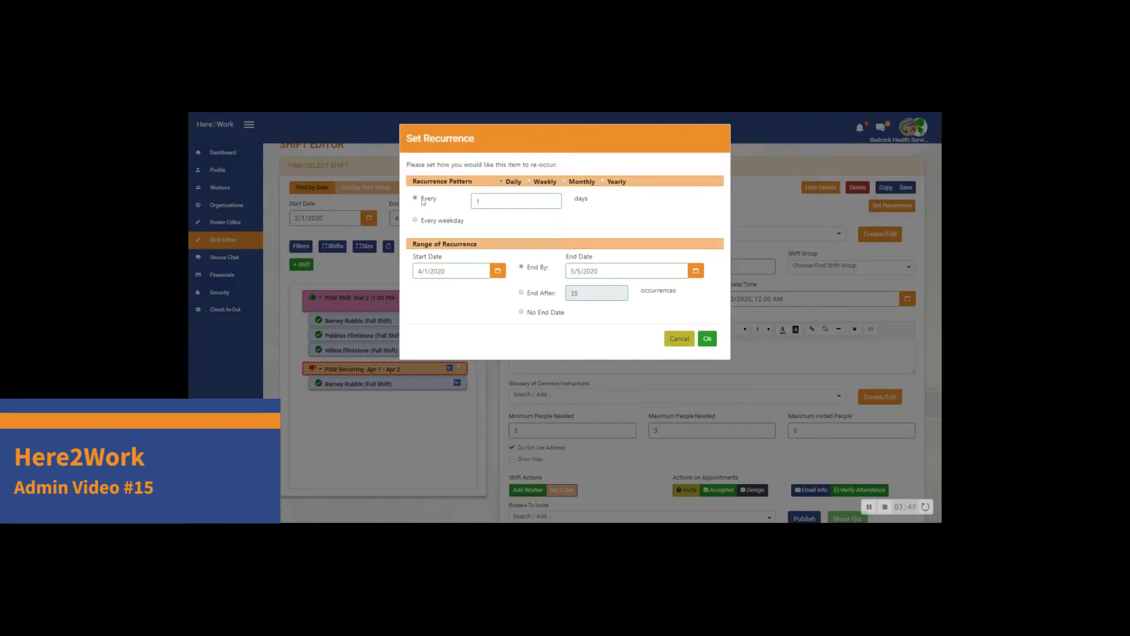
click(696, 270)
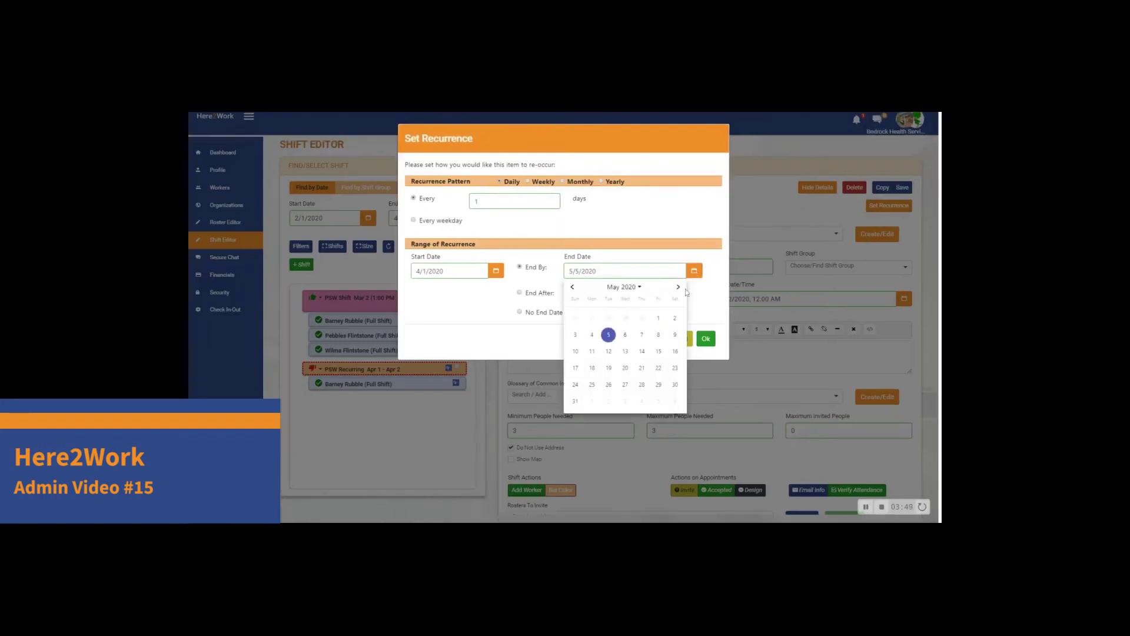
click(645, 321)
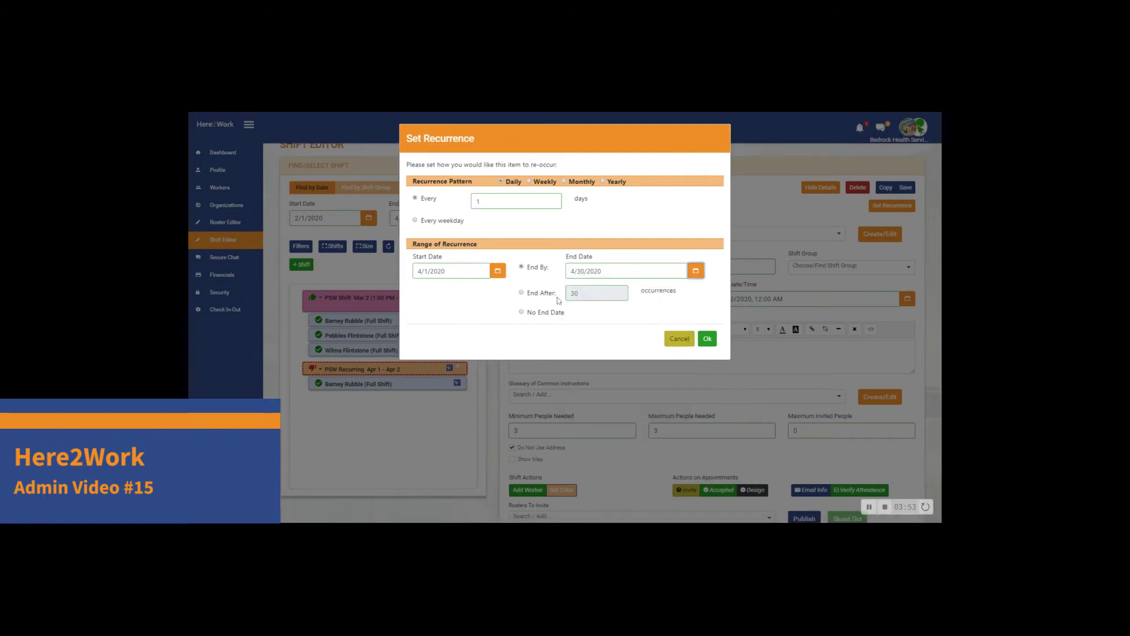
click(707, 338)
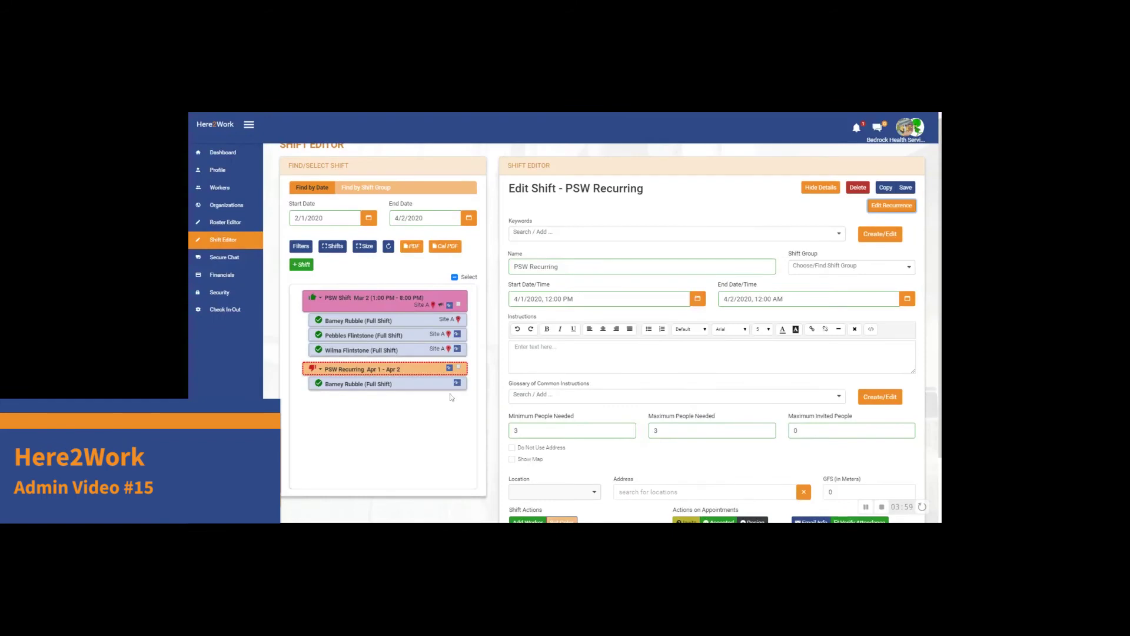
Set the shift search's end date to 4/30/2020 and look through the listed PSW Recurring shifts
click(469, 218)
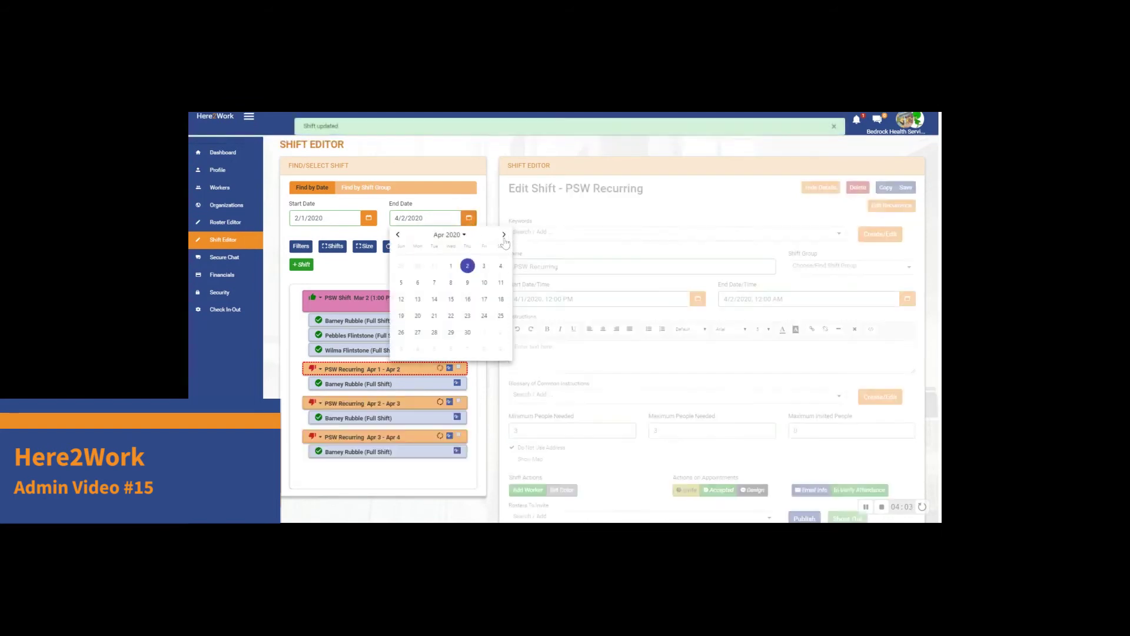
click(469, 334)
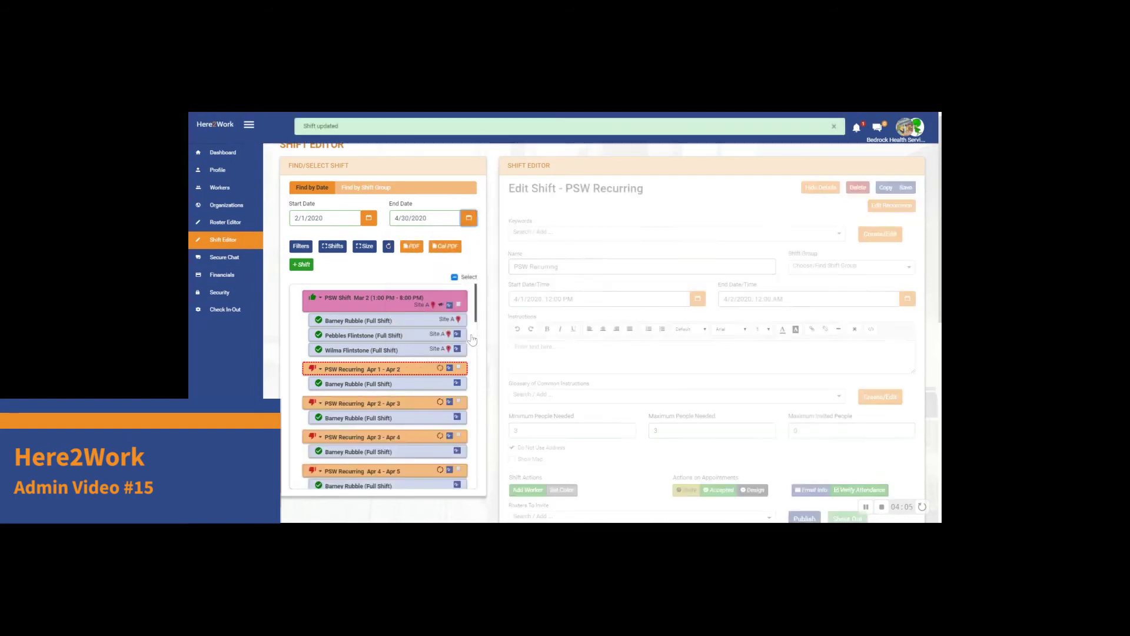
scroll(399, 400, down, 5)
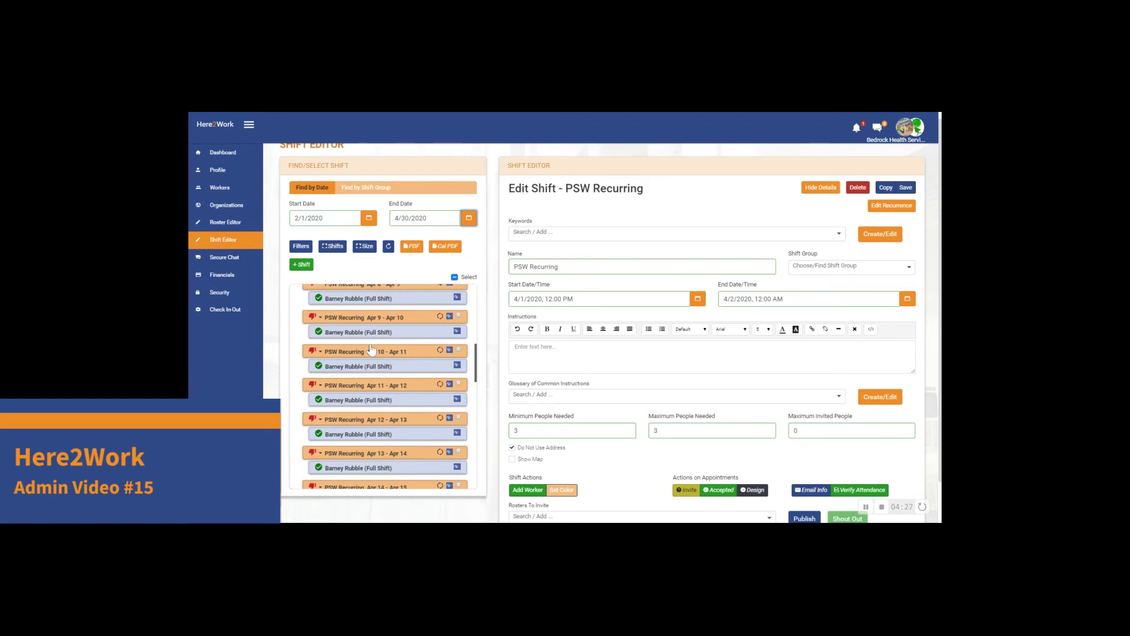
scroll(417, 434, up, 3)
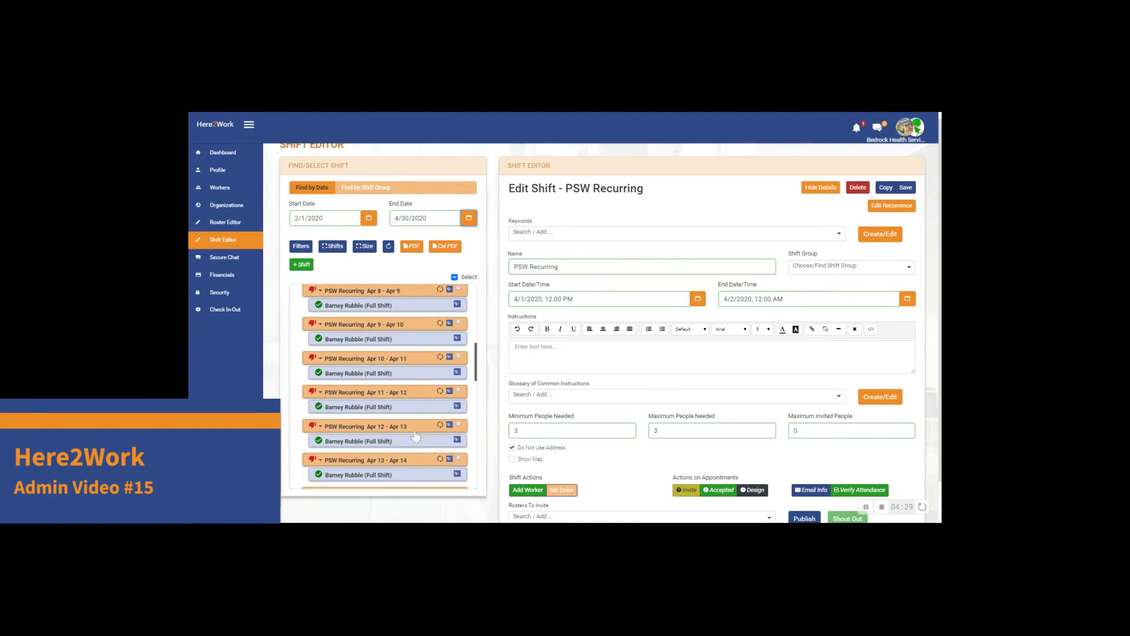
scroll(430, 383, up, 3)
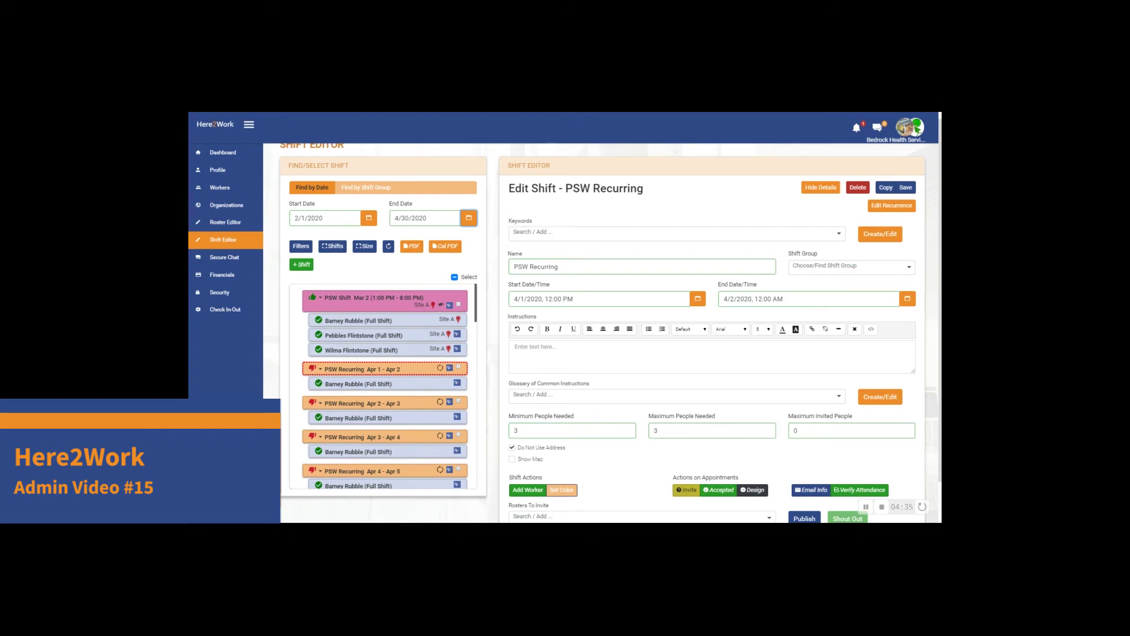
Change the worker's status on the Apr 19 - Apr 20 PSW Recurring shift to Design and back to Accepted
scroll(439, 380, down, 10)
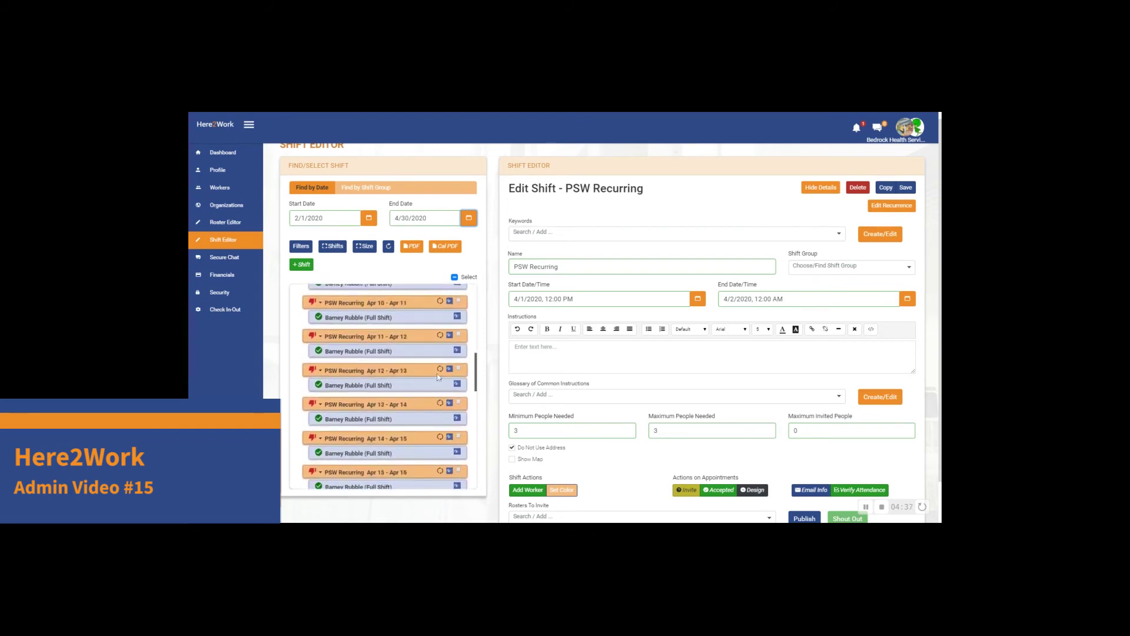
scroll(439, 379, down, 3)
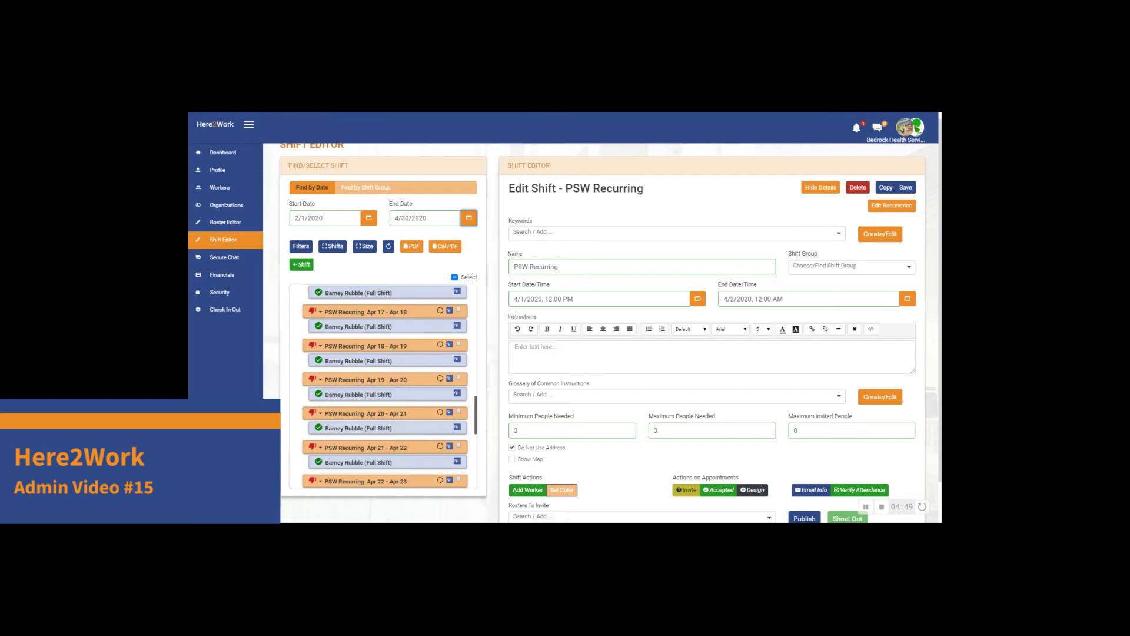
click(420, 394)
click(548, 305)
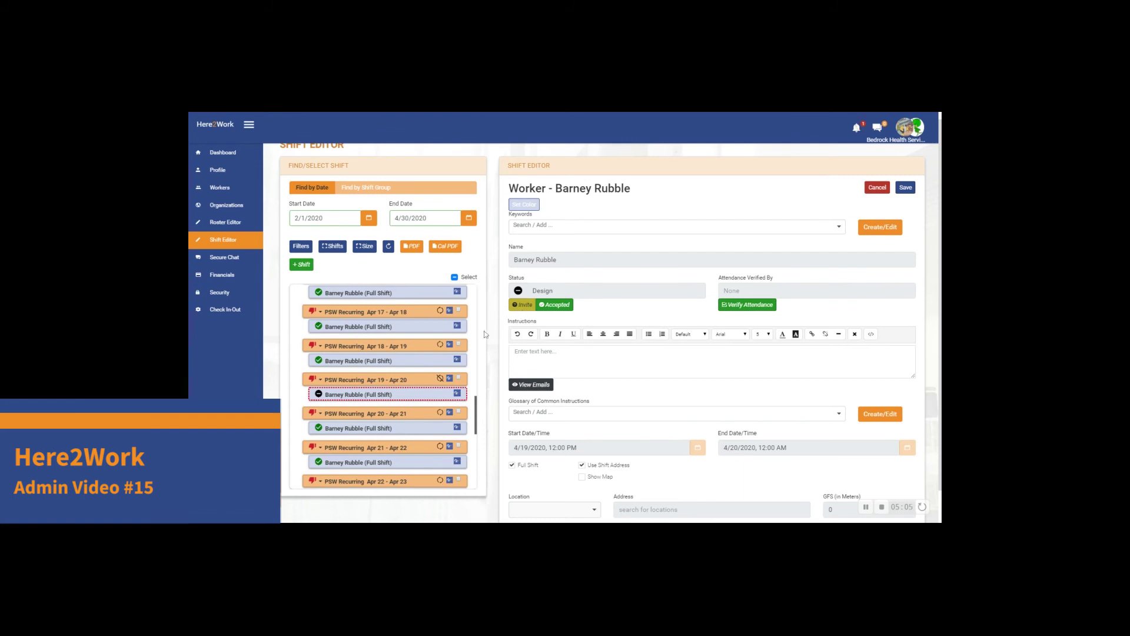
click(556, 309)
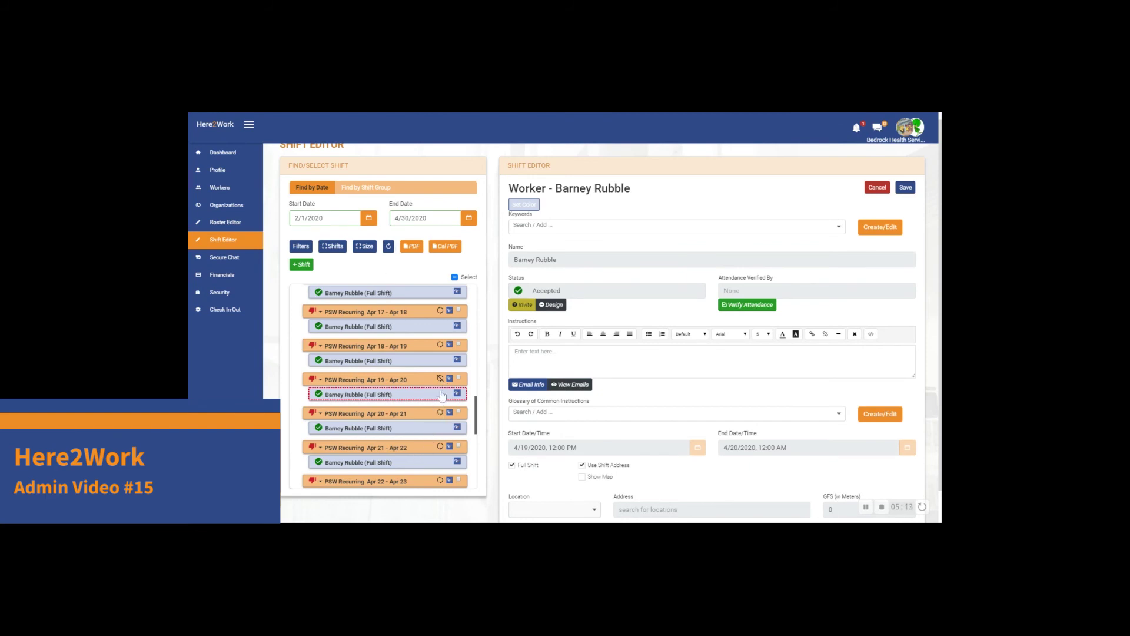
Compare the recurrence markers of the April shifts and open the Apr 19 - Apr 20 PSW Recurring shift
scroll(447, 380, up, 15)
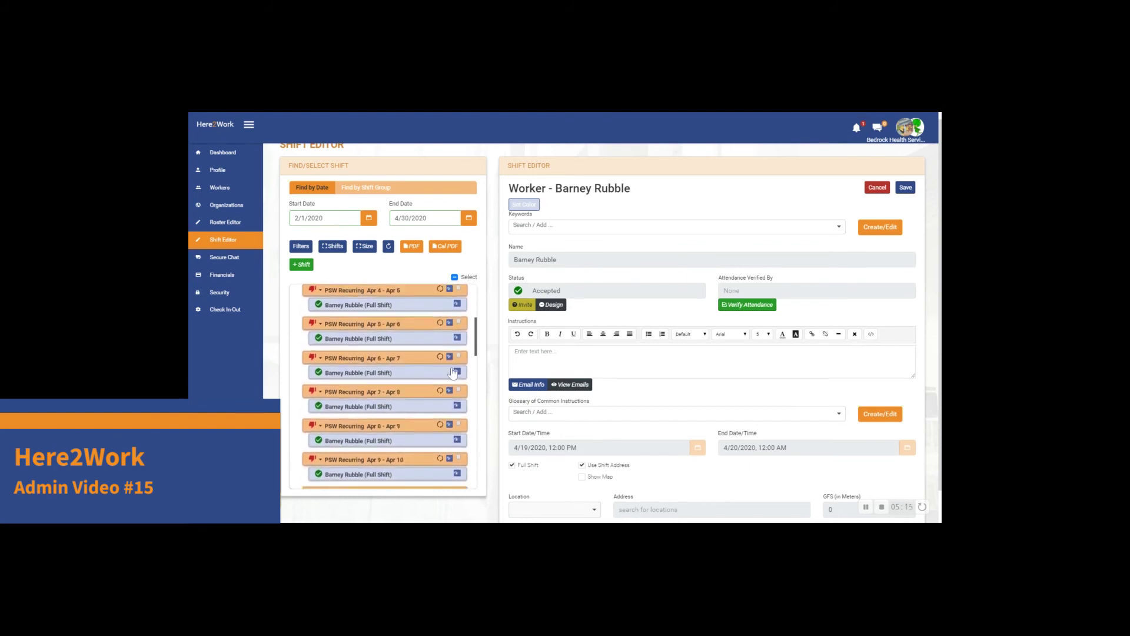
scroll(432, 398, down, 5)
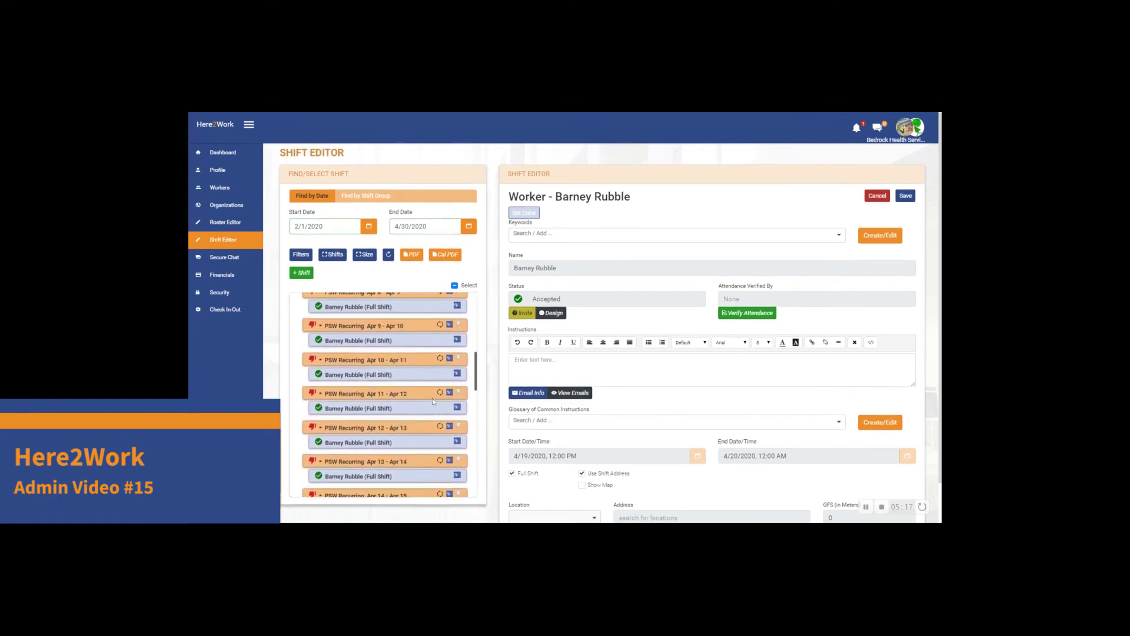
scroll(433, 401, down, 3)
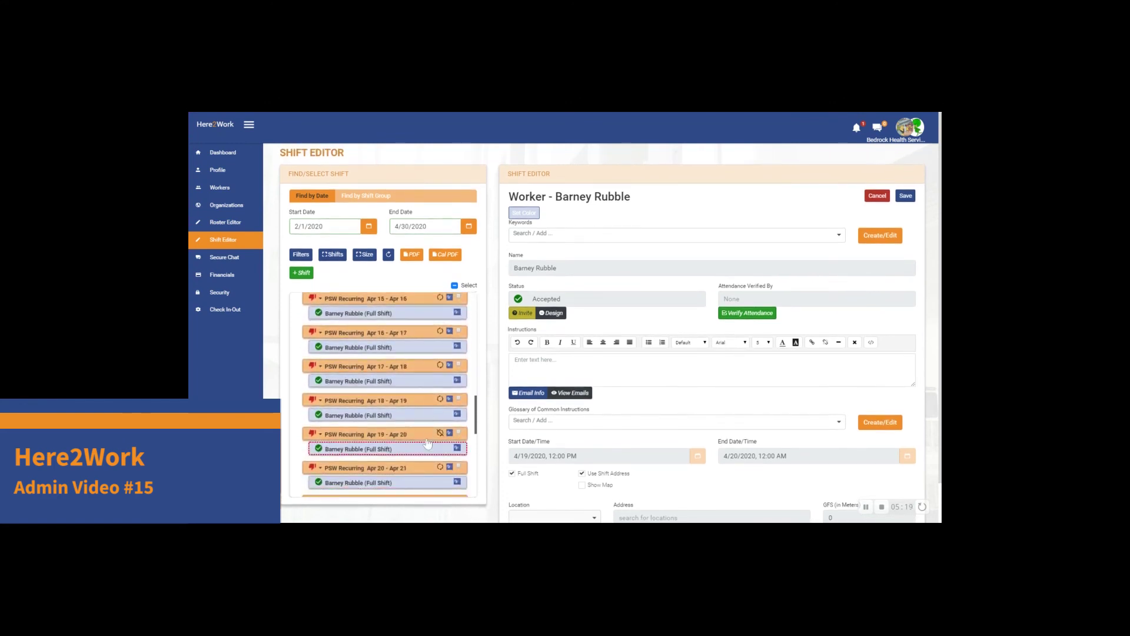
click(420, 434)
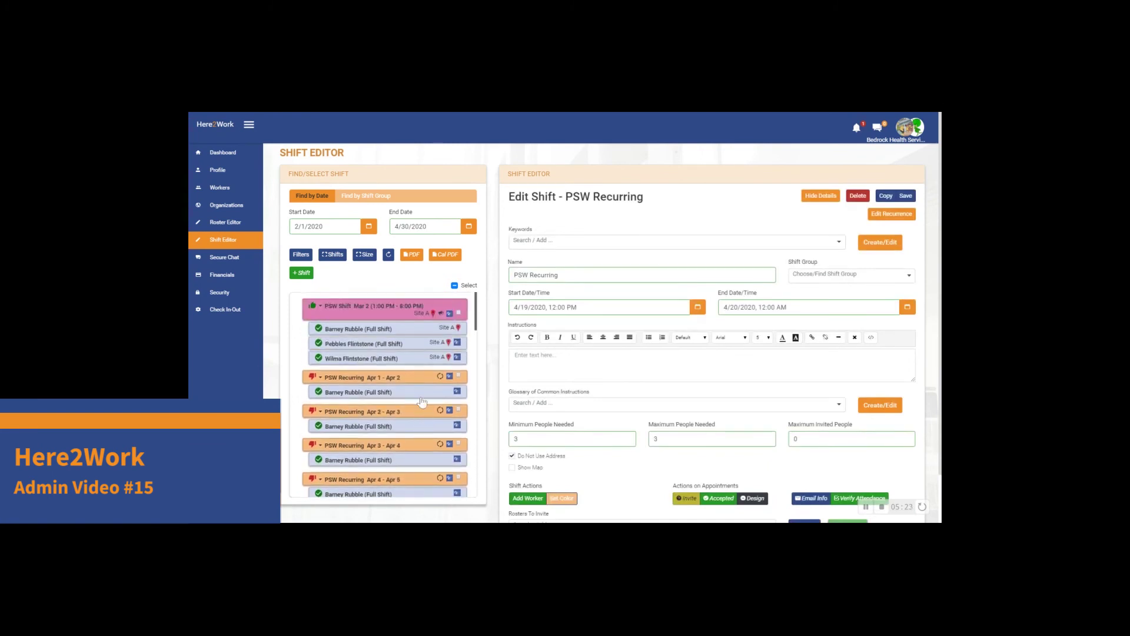
Set the Apr 1 - Apr 2 PSW Recurring shift's color to green and save the change for the whole shift series
click(411, 378)
click(565, 499)
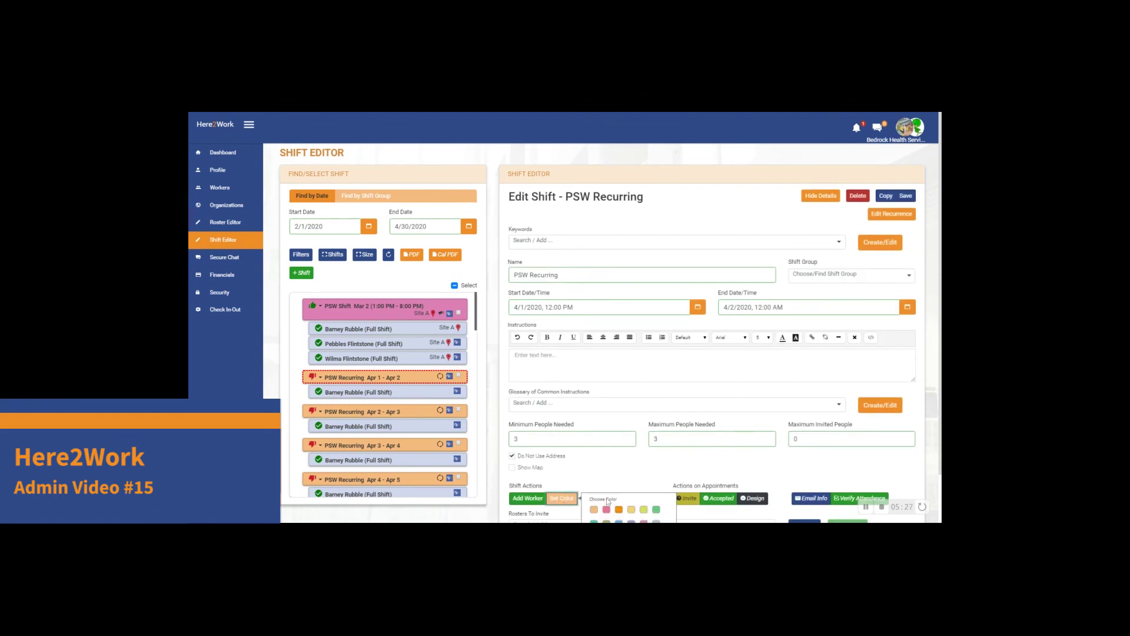
scroll(682, 465, down, 2)
click(656, 463)
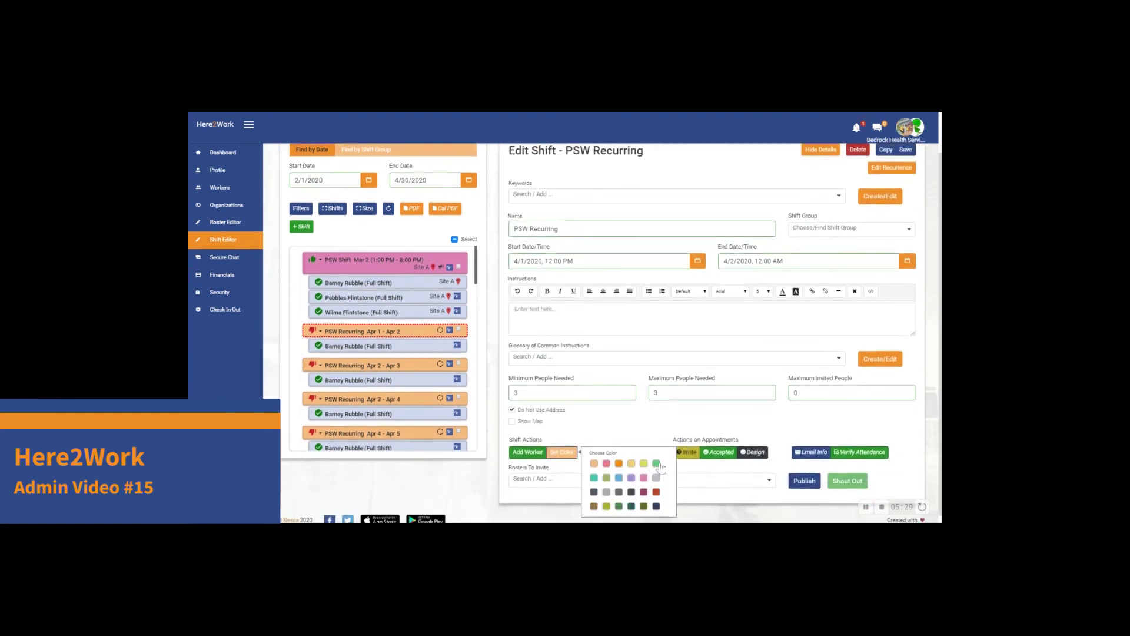
scroll(671, 424, up, 2)
click(905, 195)
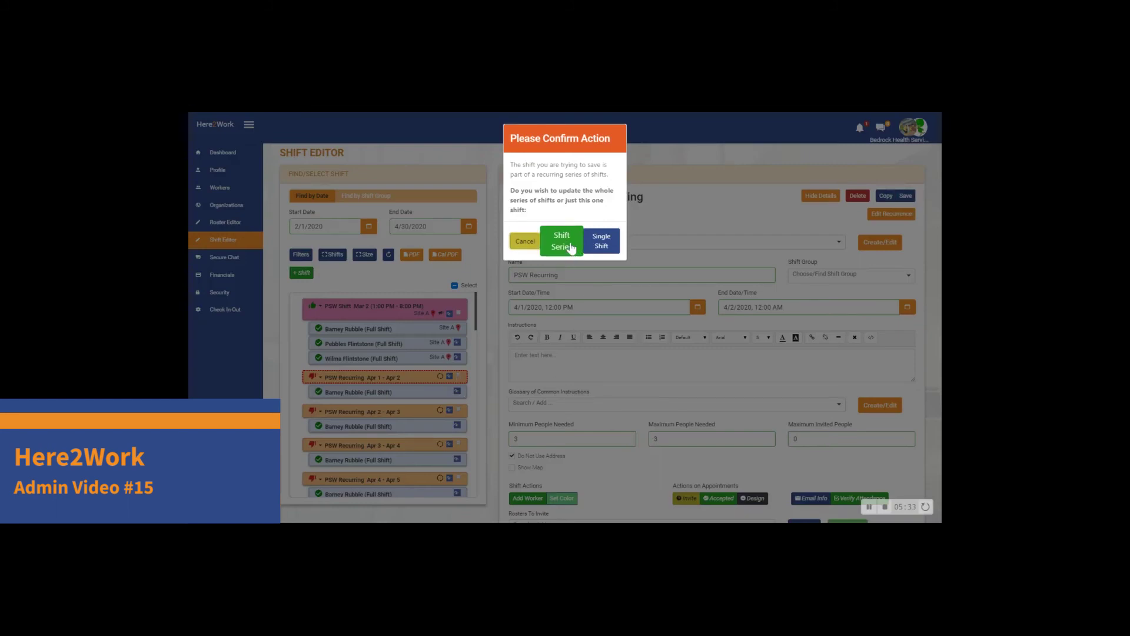
click(569, 247)
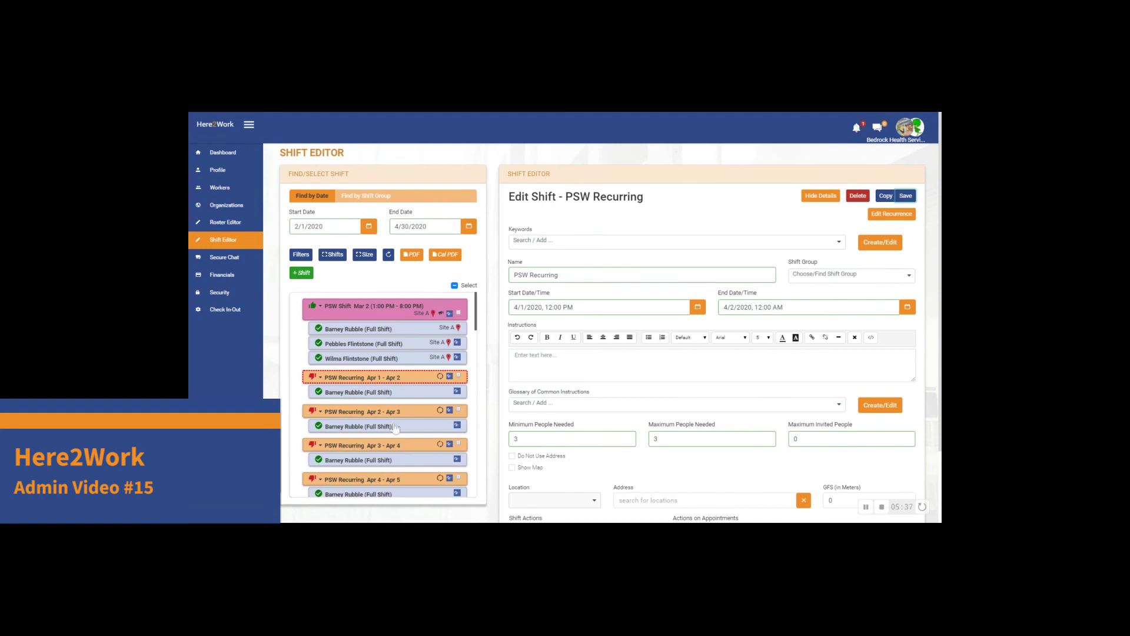
Check the colors of the April PSW Recurring shifts, comparing the Apr 19 - Apr 20 shift with the others
scroll(394, 412, down, 3)
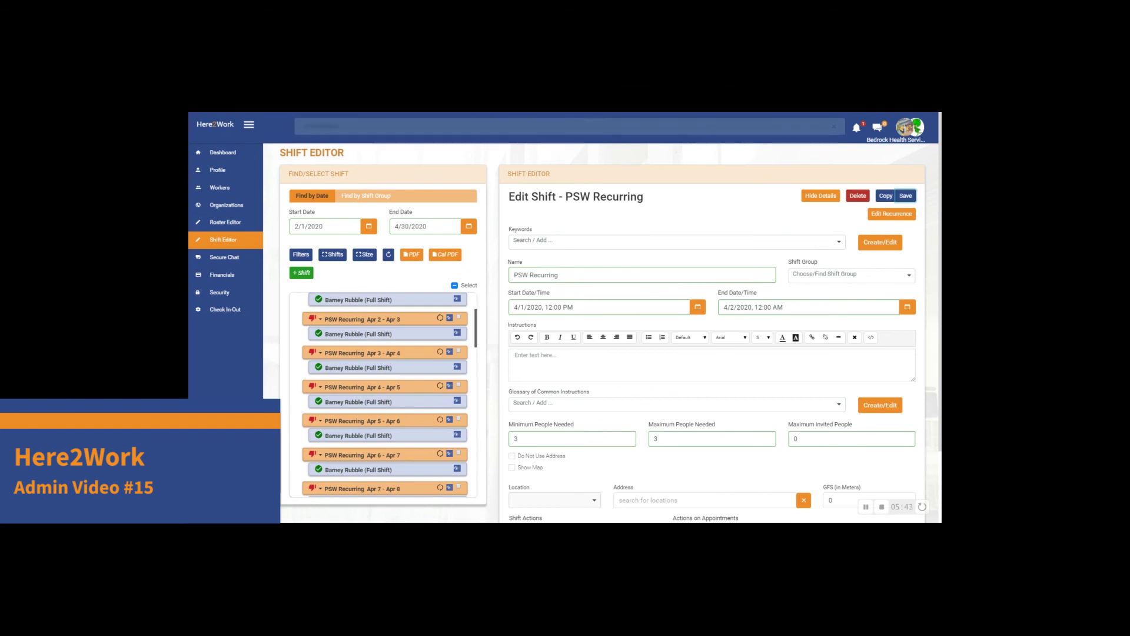
scroll(394, 412, down, 1)
scroll(394, 412, down, 12)
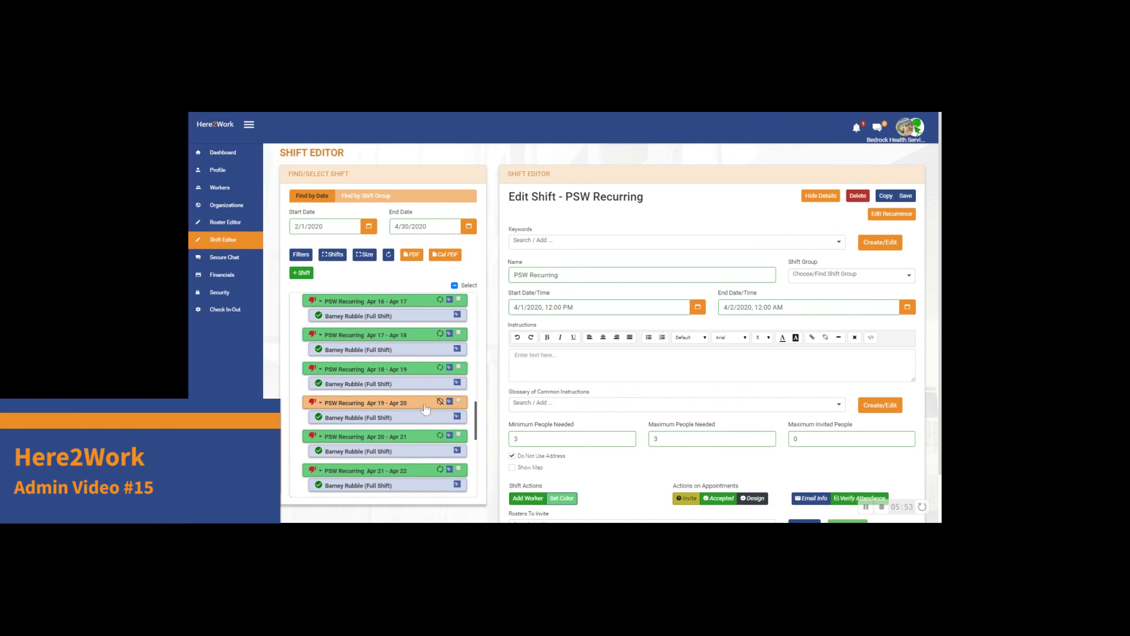
scroll(418, 430, up, 8)
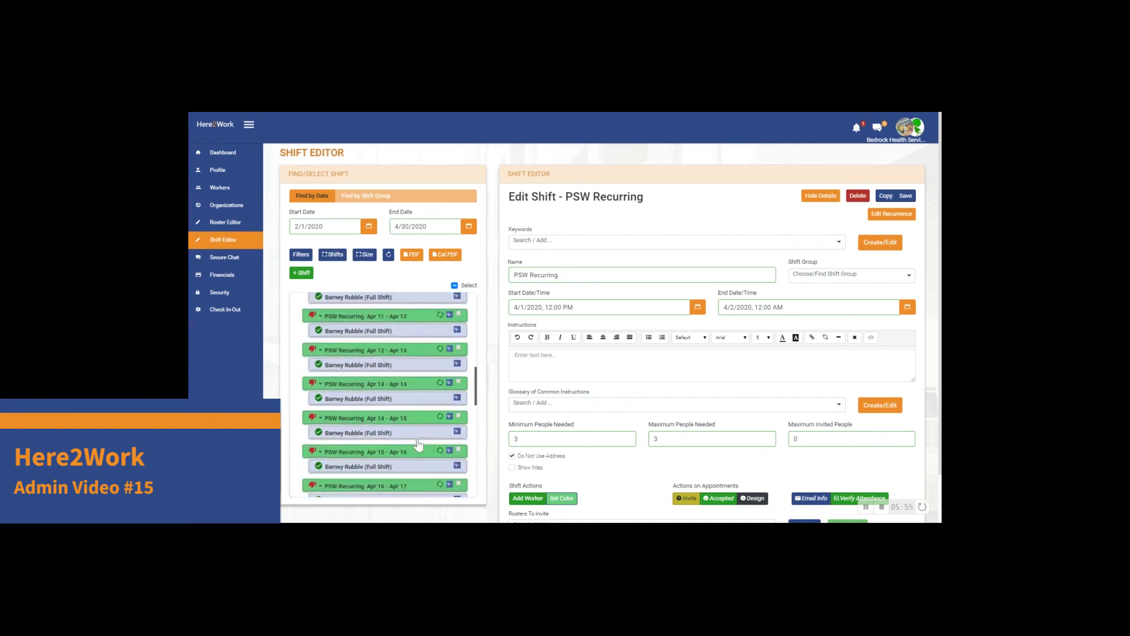
scroll(420, 436, up, 3)
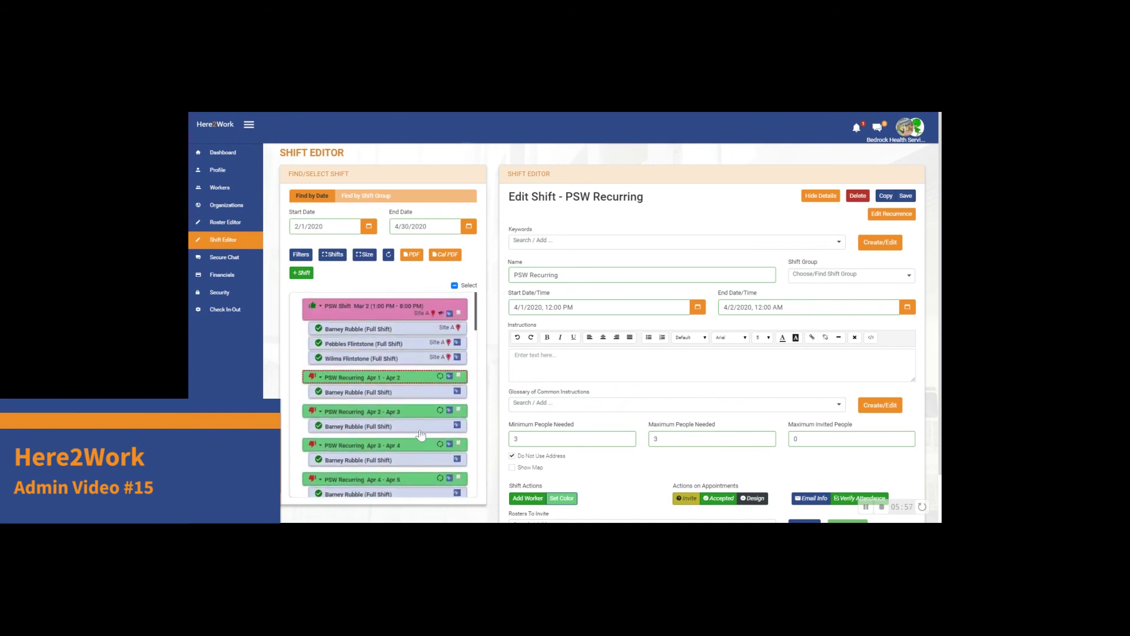